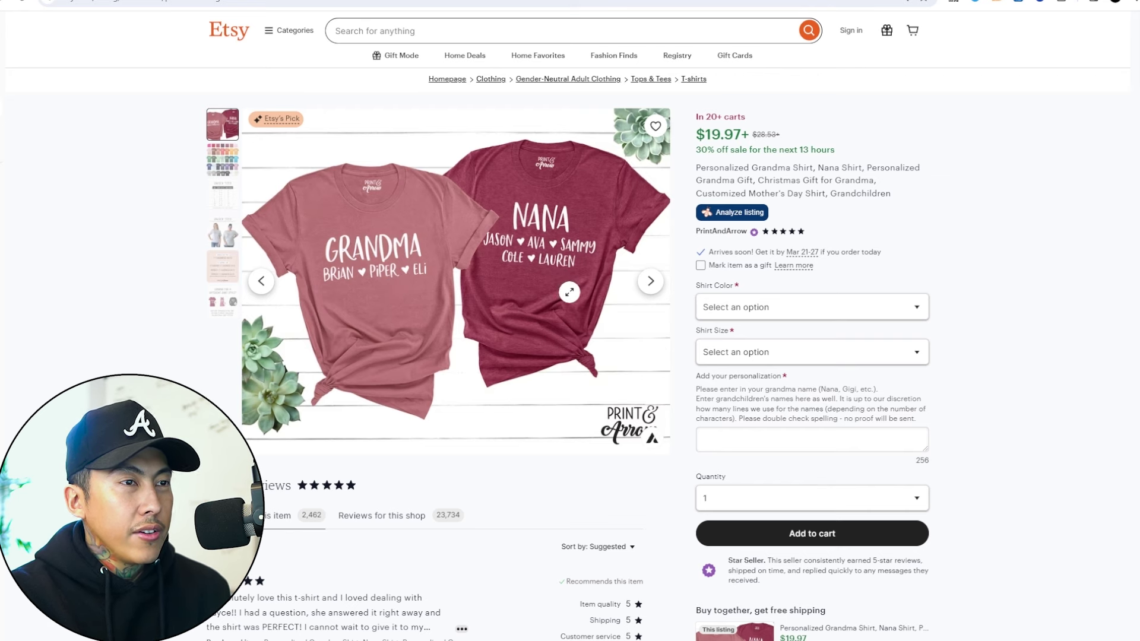
- Try the listing's personalization box, then switch to the mug listing and open its sales overview
left_click(766, 439)
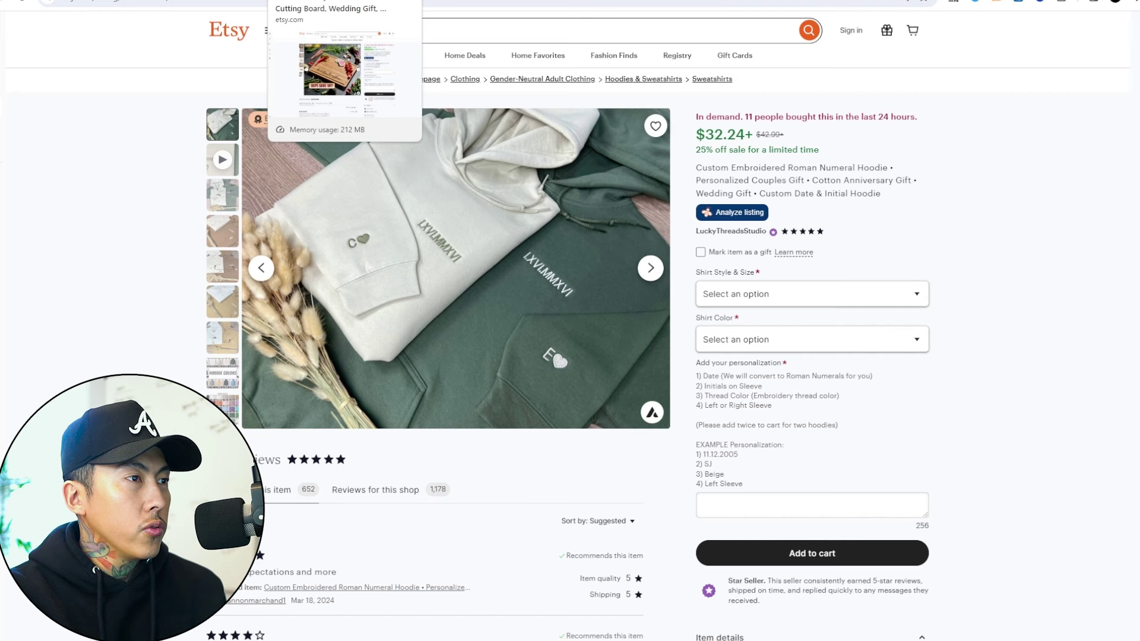
left_click(314, 1)
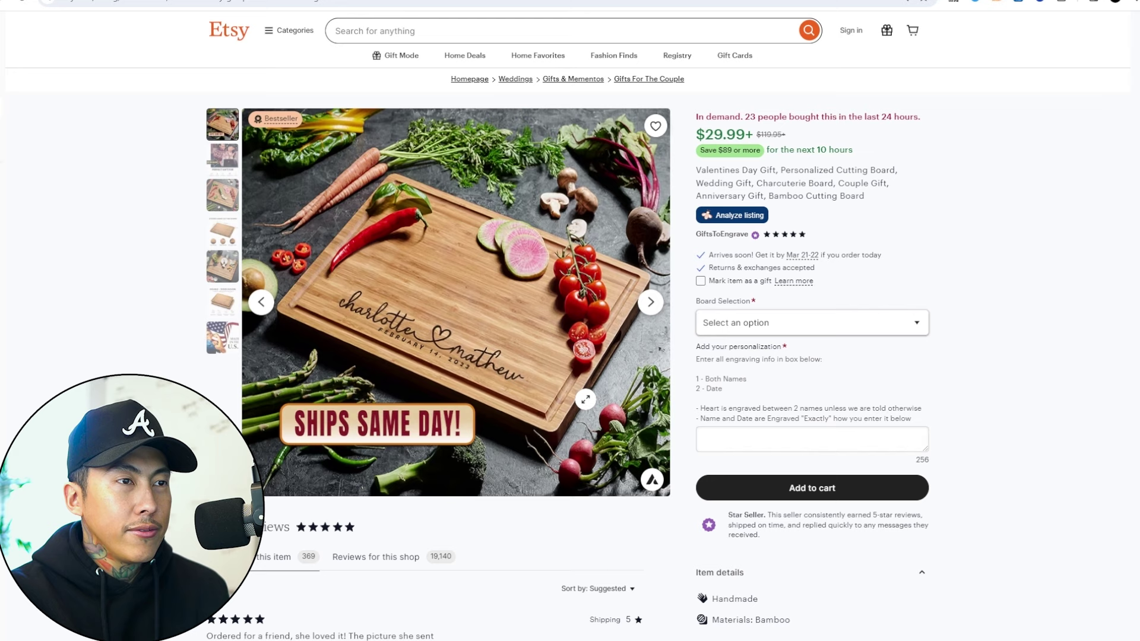
left_click(831, 2)
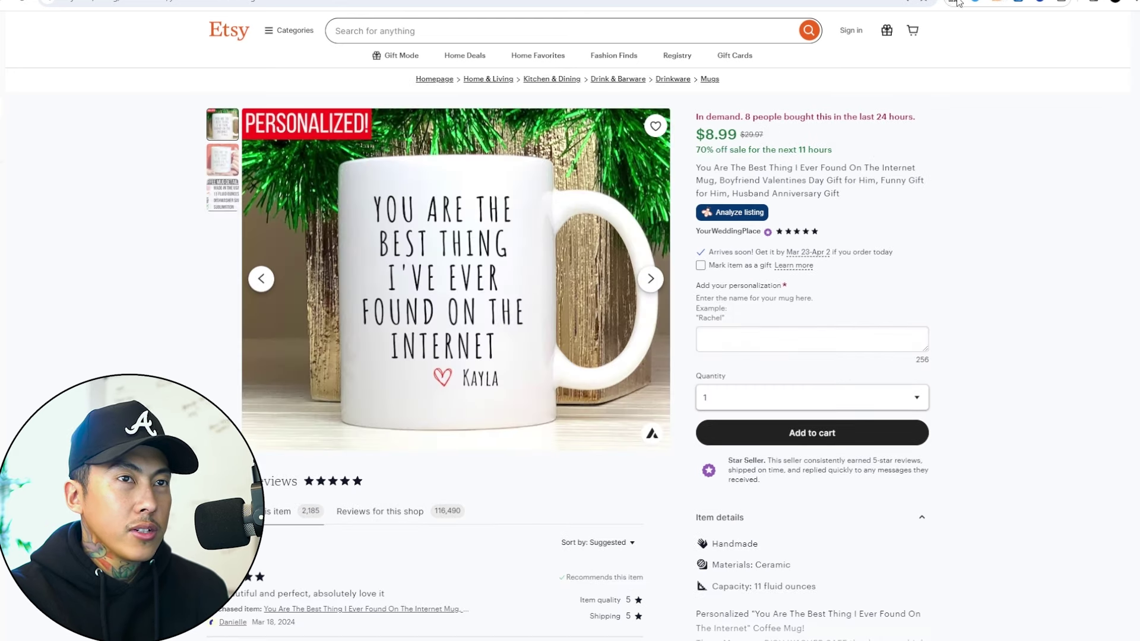
left_click(1042, 2)
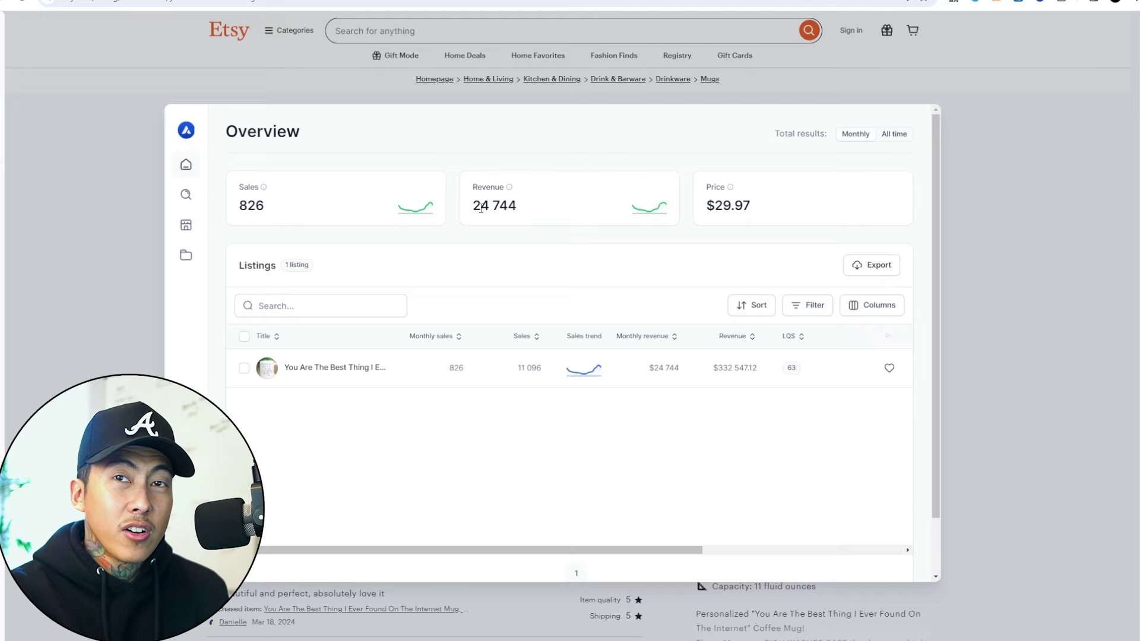
- Close the Etsy sales overview for the mug listing
left_click(1008, 257)
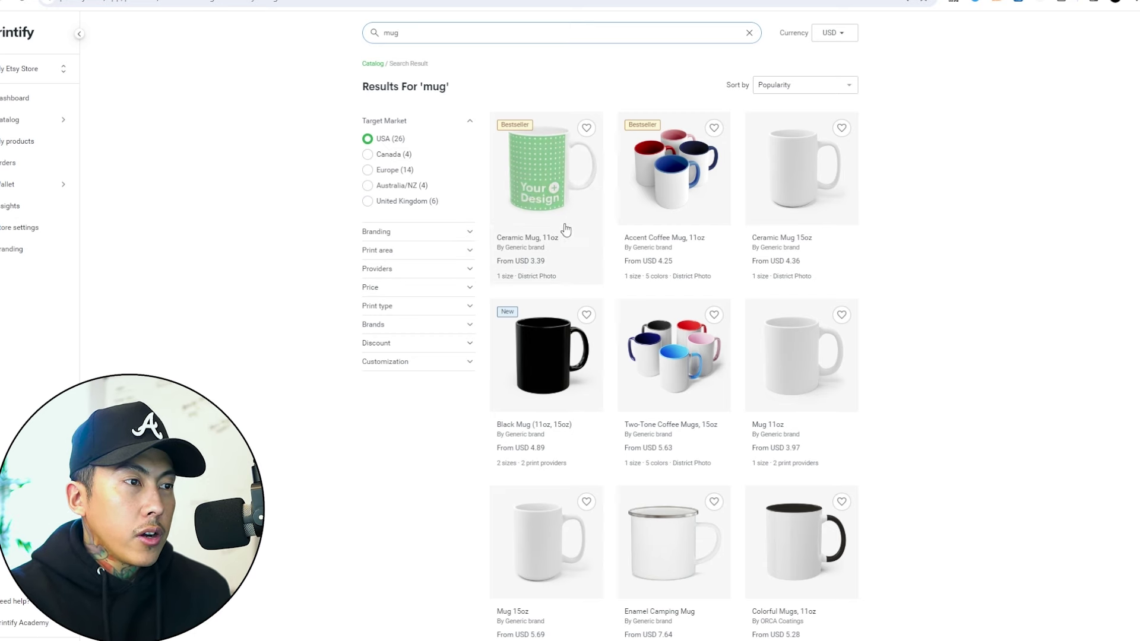
- Open the Ceramic Mug, 11oz product and start designing it with District Photo
left_click(514, 208)
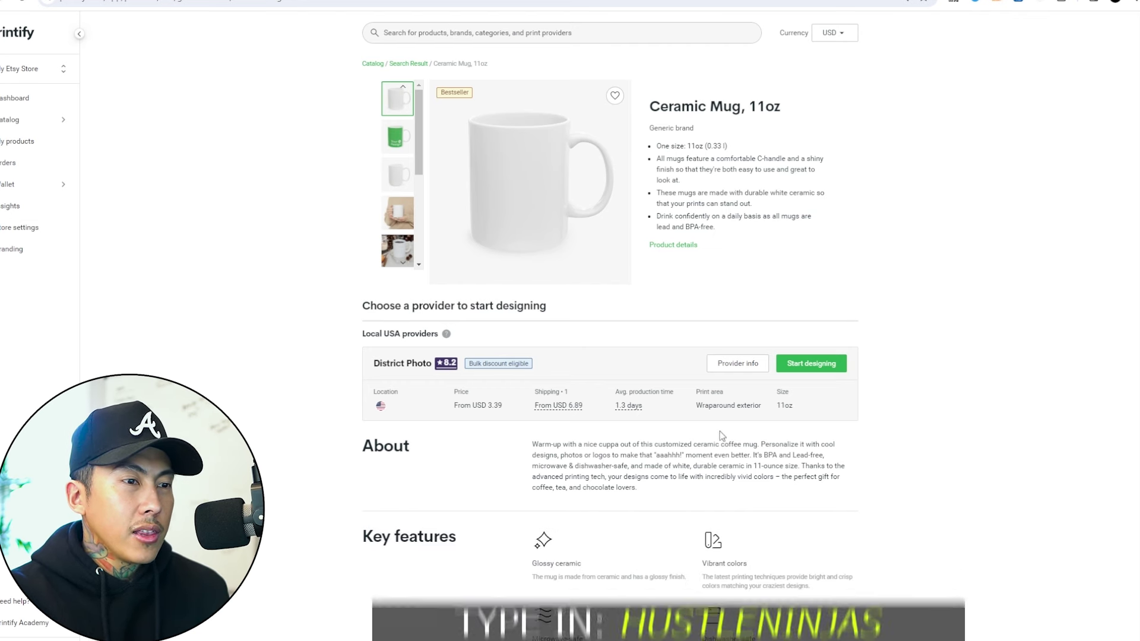
left_click(812, 365)
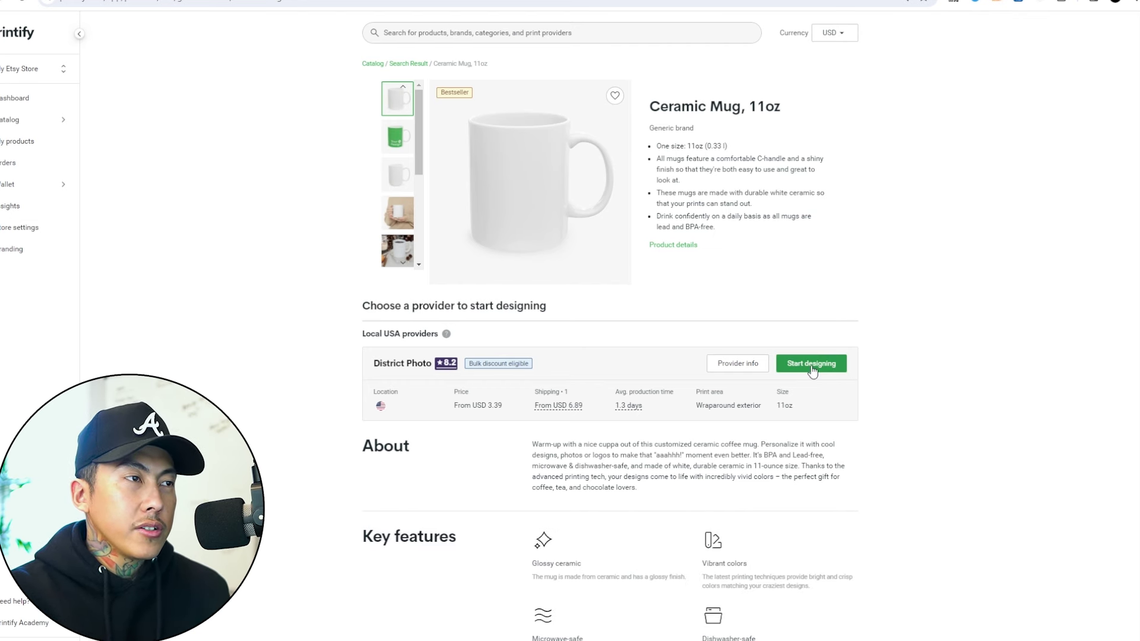
key("alt+Left")
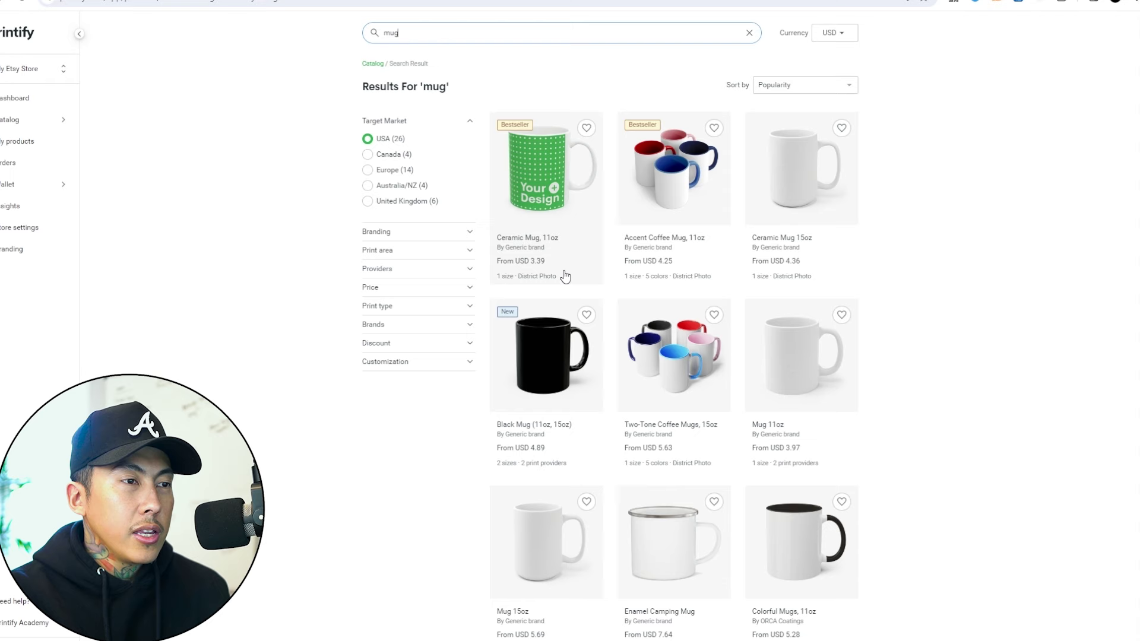
left_click(561, 208)
left_click(795, 365)
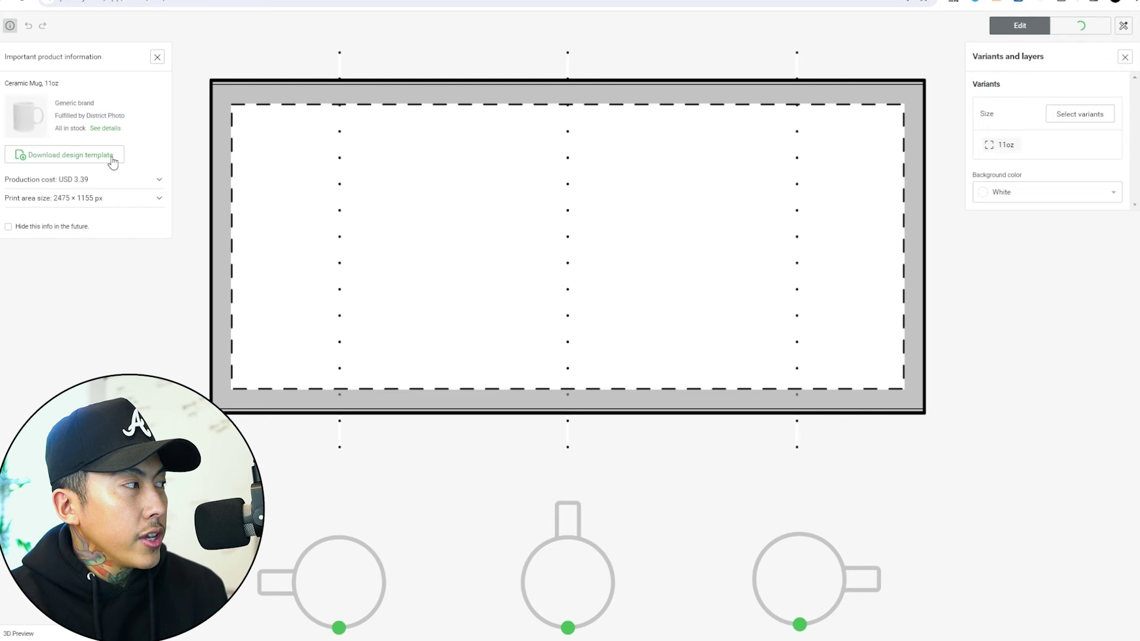
- Download the mug design template, then hide its guide layer in Illustrator
left_click(88, 155)
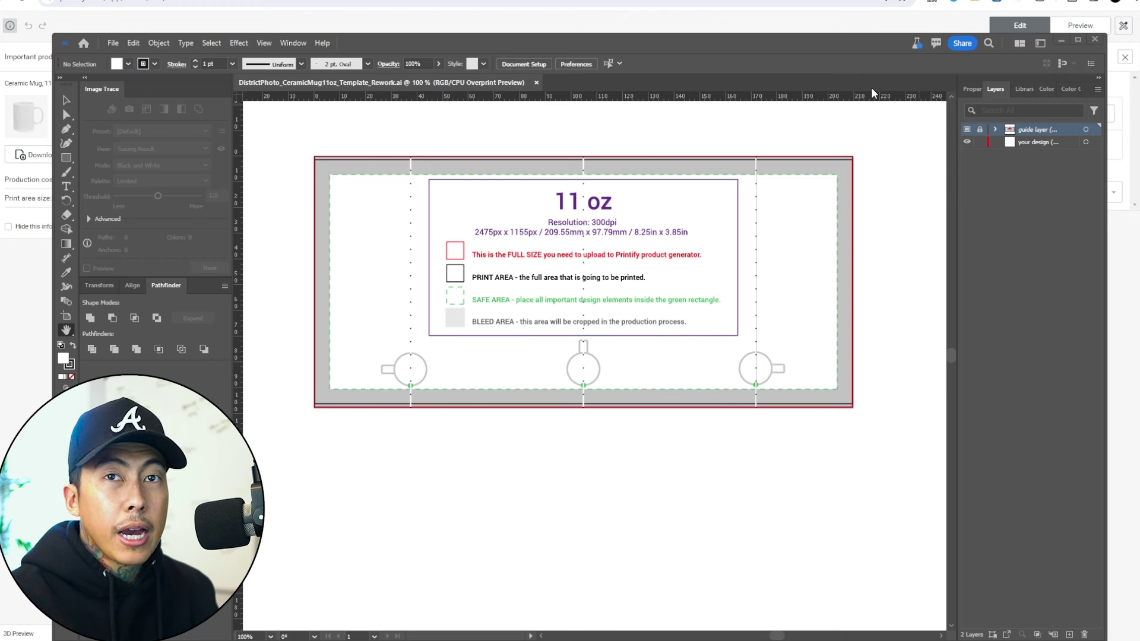
left_click_drag(566, 223, 585, 281)
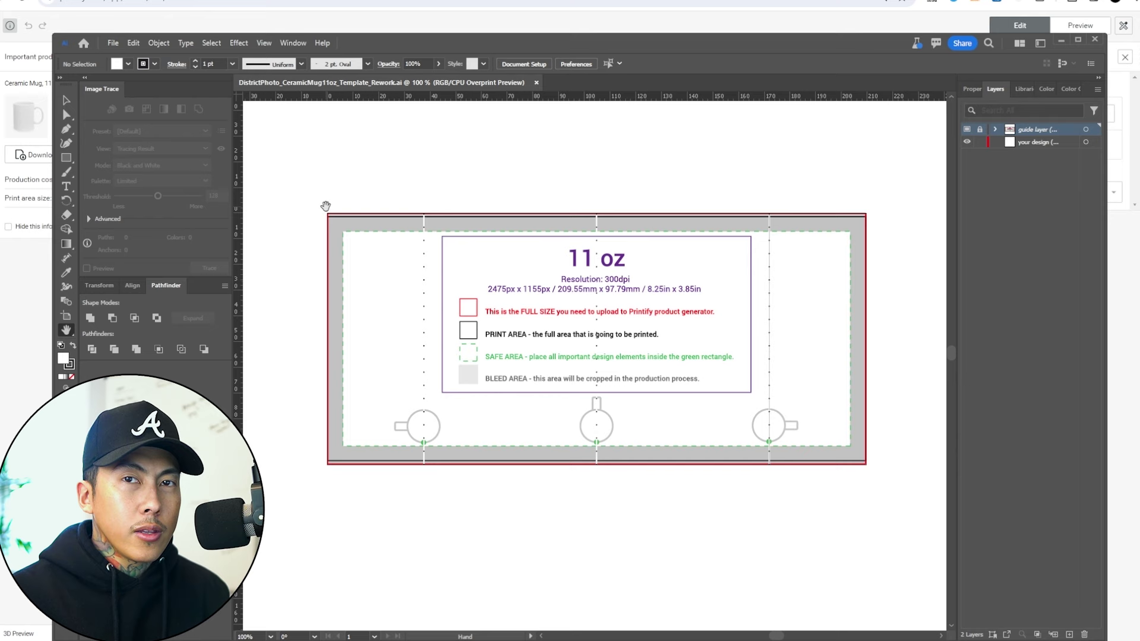
left_click_drag(325, 206, 312, 206)
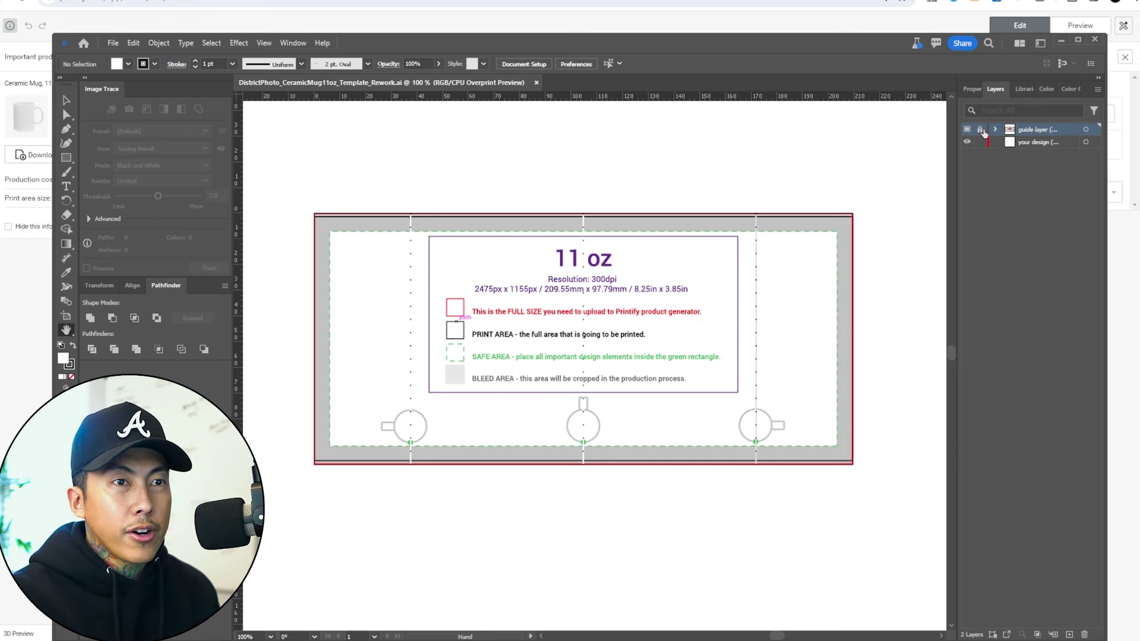
left_click(980, 130)
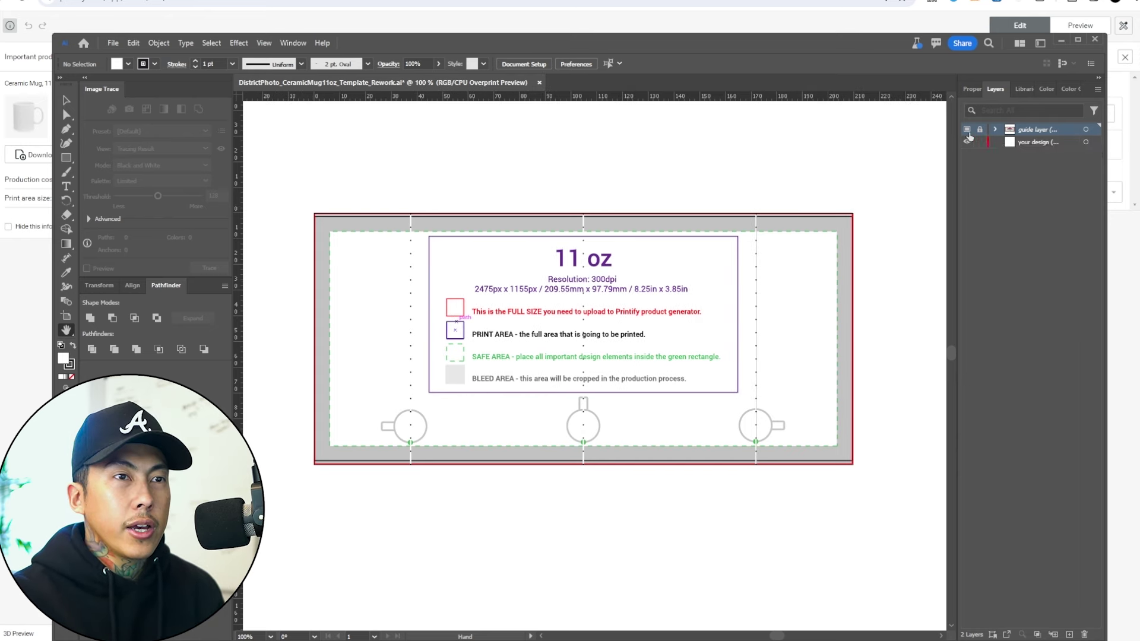
left_click(967, 130)
- Paste the quote into a text area on the 'your design' layer and set it in Malam
left_click(1020, 144)
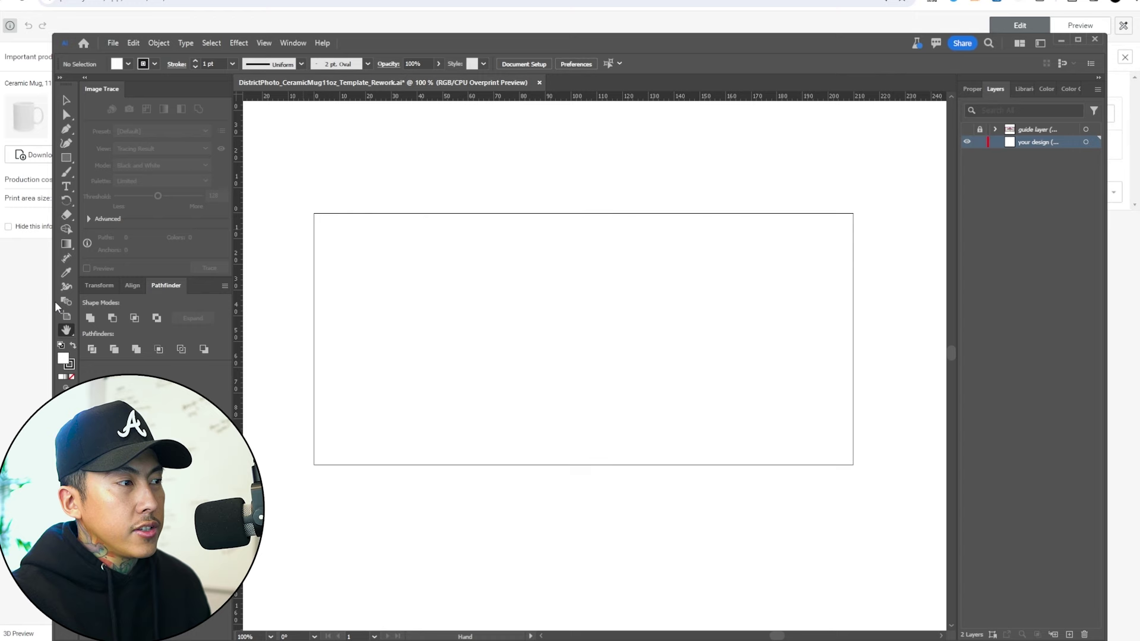
key("t")
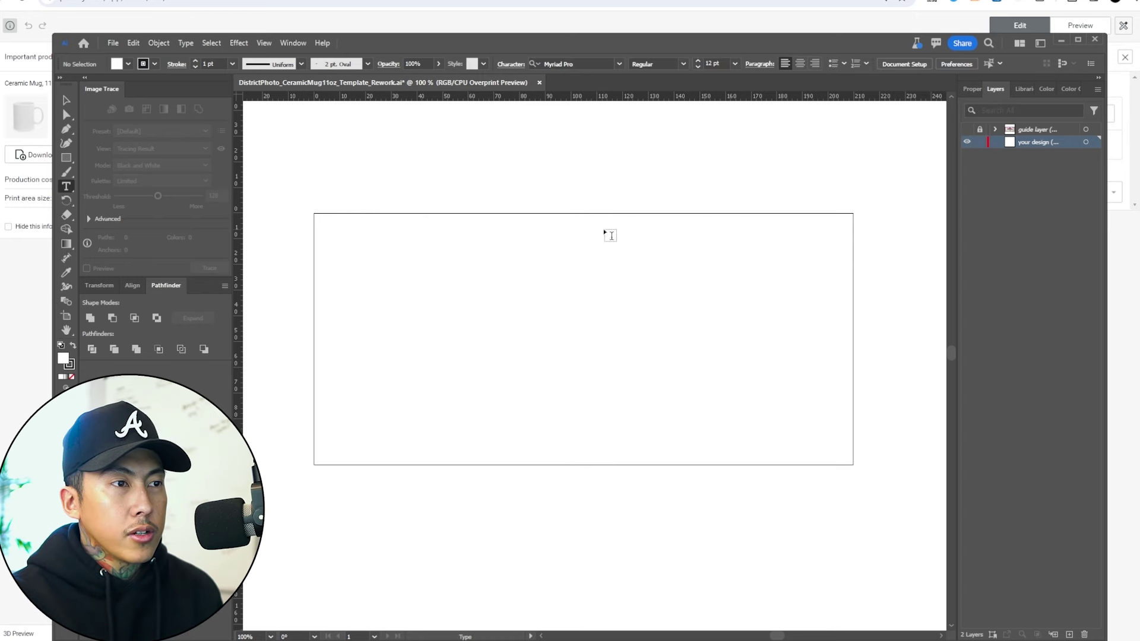
left_click_drag(604, 229, 835, 439)
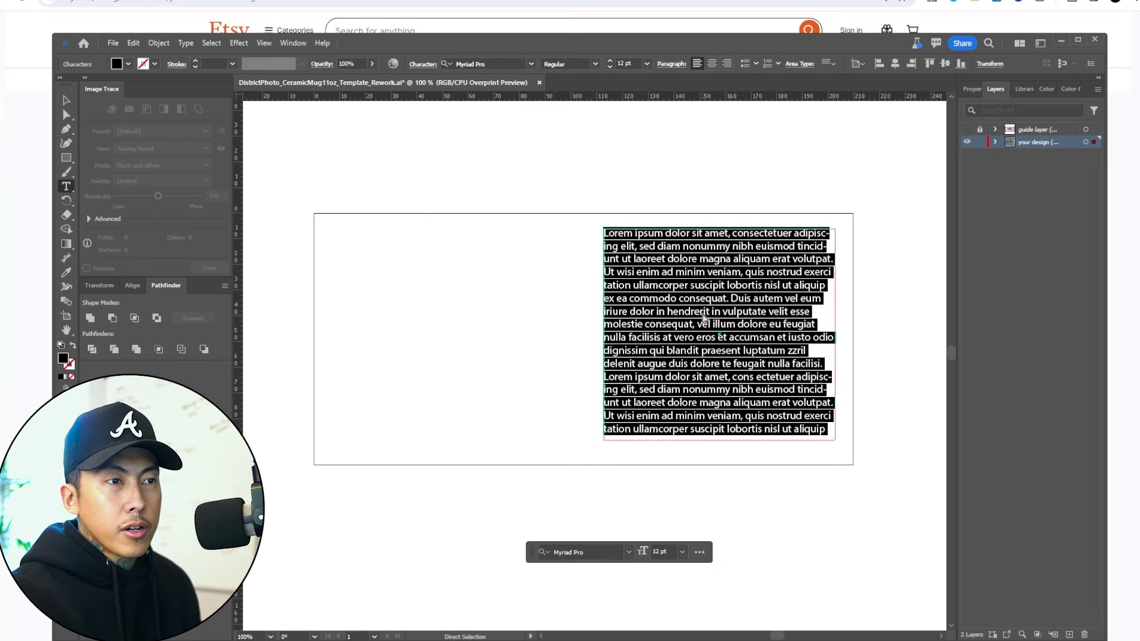
type("You Are The Best Thing I Ever Found On The Internet")
key("ctrl+a")
left_click(493, 65)
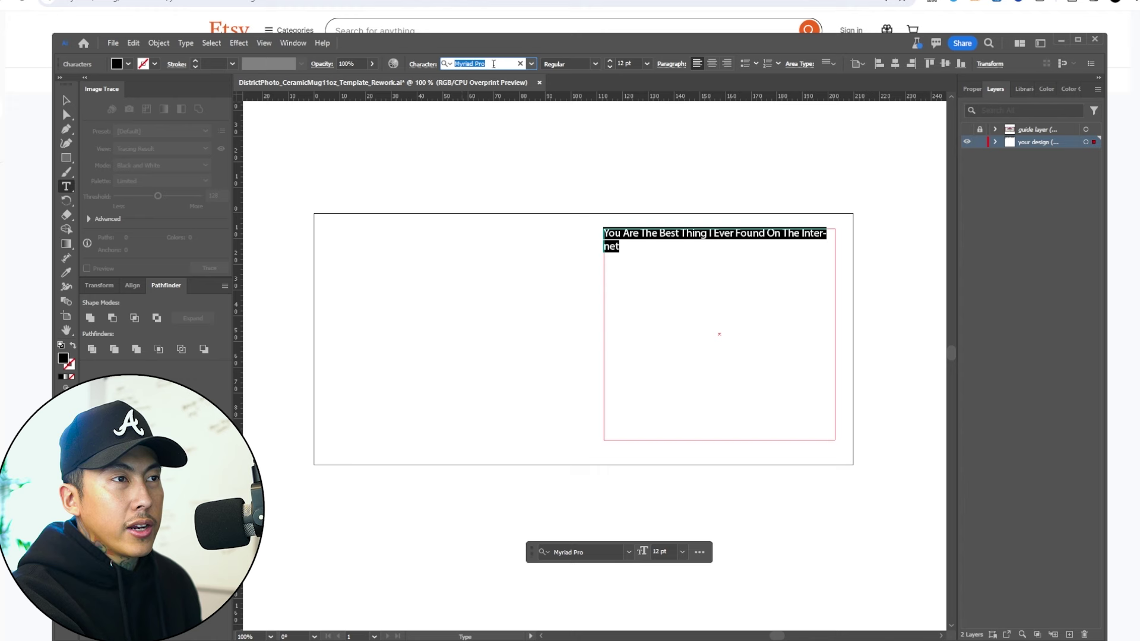
type("mala")
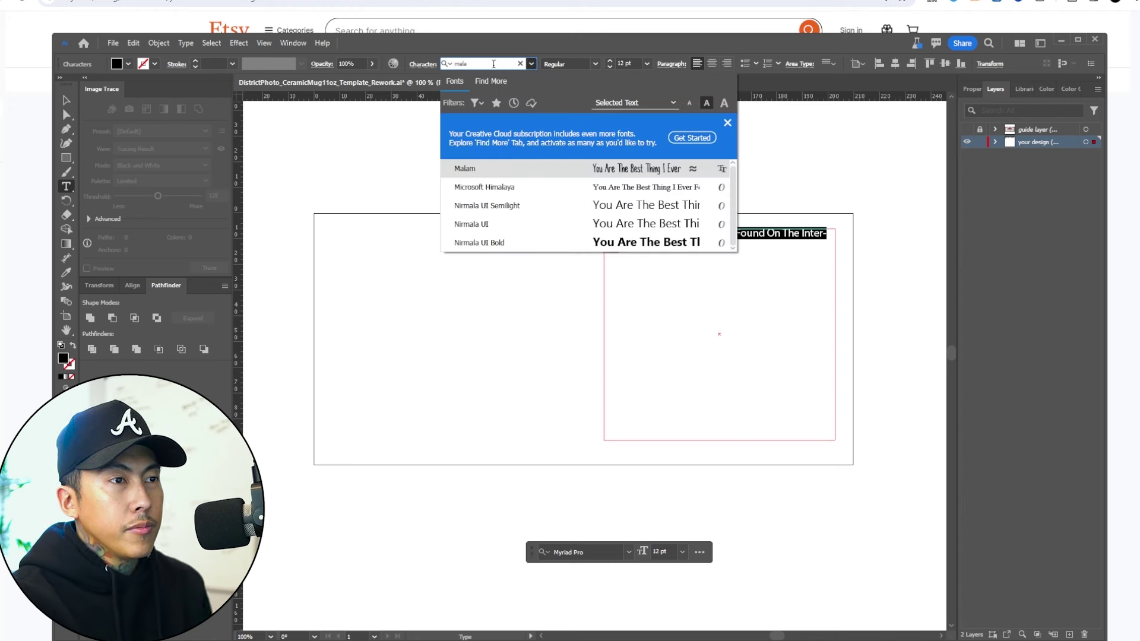
key("Return")
- Center the quote lines and size them at 68 pt, then step down toward 50 pt
left_click(713, 66)
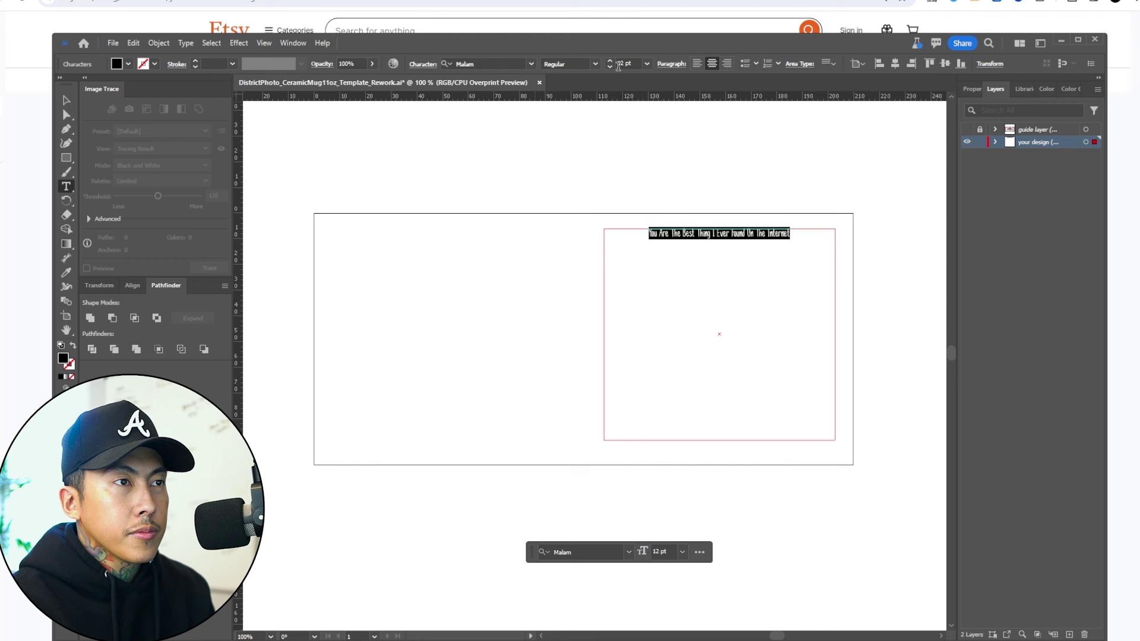
left_click(618, 67)
type("68")
key("Return")
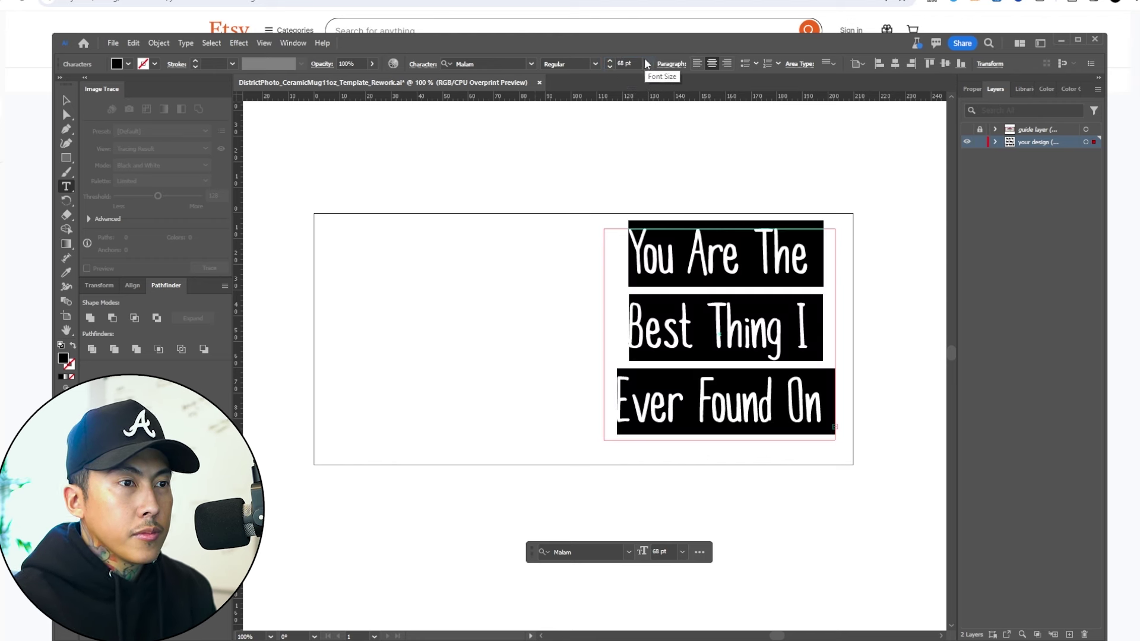
left_click(610, 67)
left_click(611, 67)
left_click(610, 68)
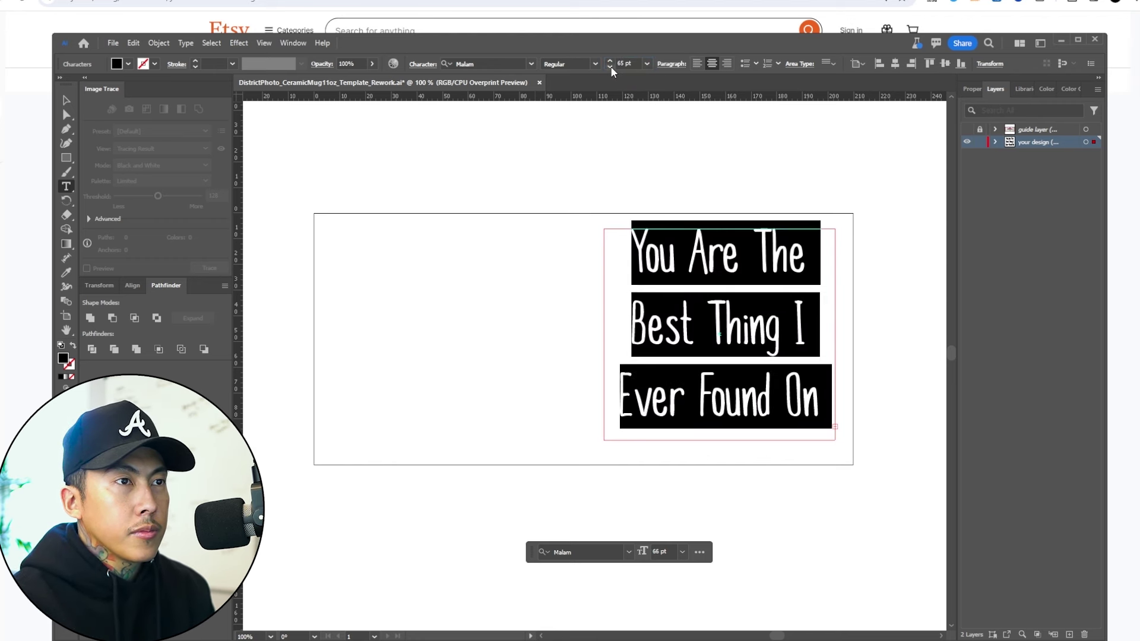
left_click(611, 68)
left_click(611, 67)
left_click(610, 68)
left_click(611, 67)
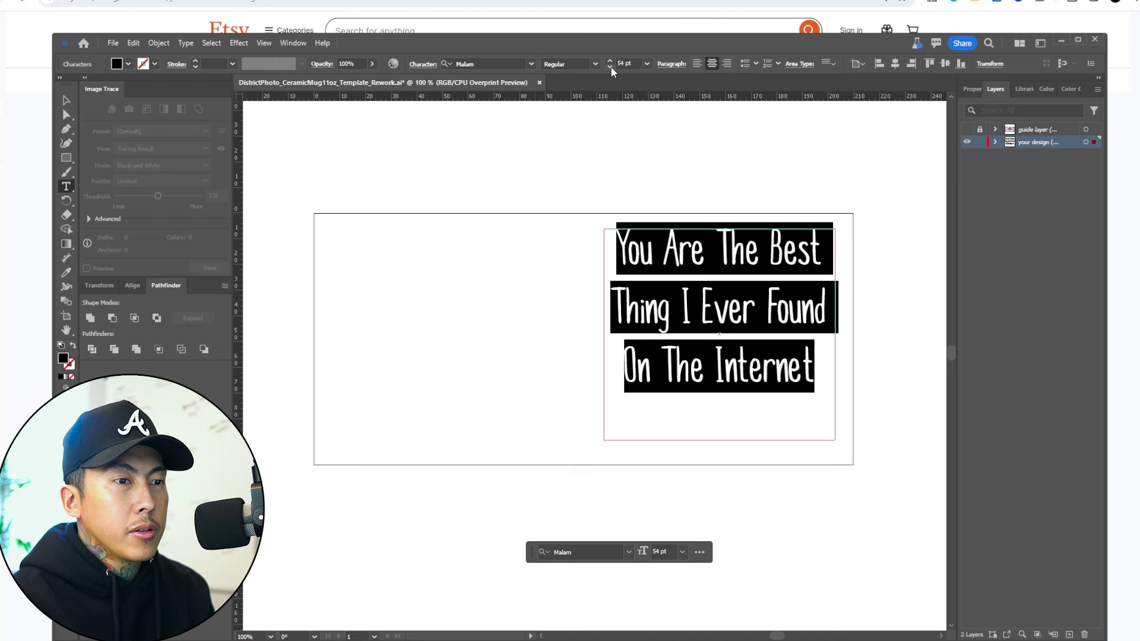
left_click(610, 67)
left_click(611, 68)
left_click(610, 68)
left_click(611, 67)
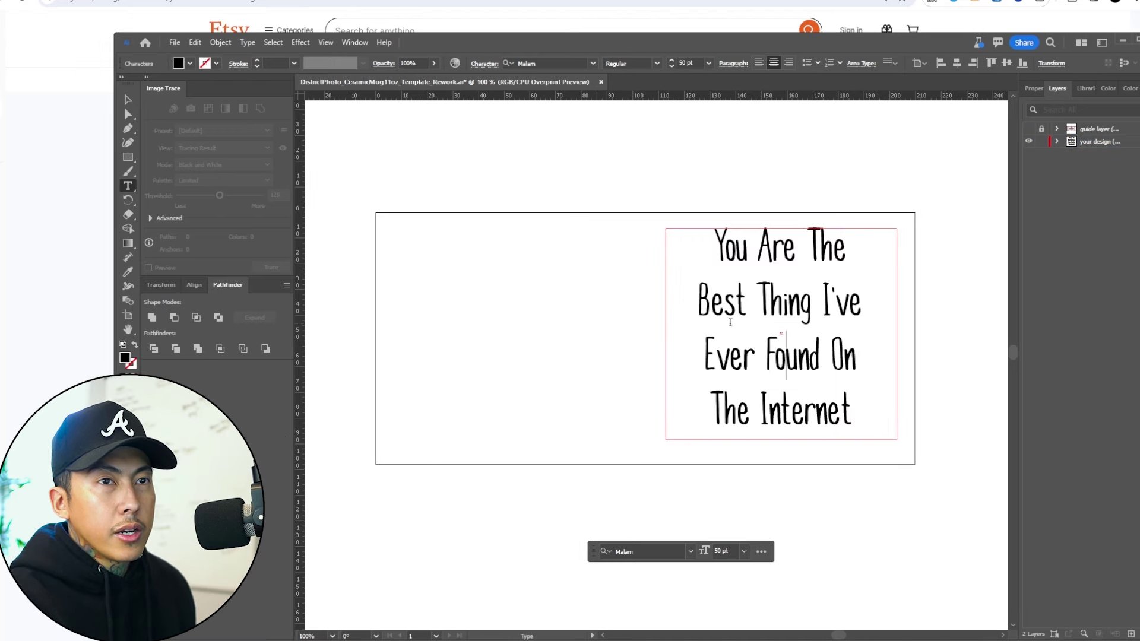
- Set the quote to 50 pt in the Character panel and move it slightly lower
key("ctrl+t")
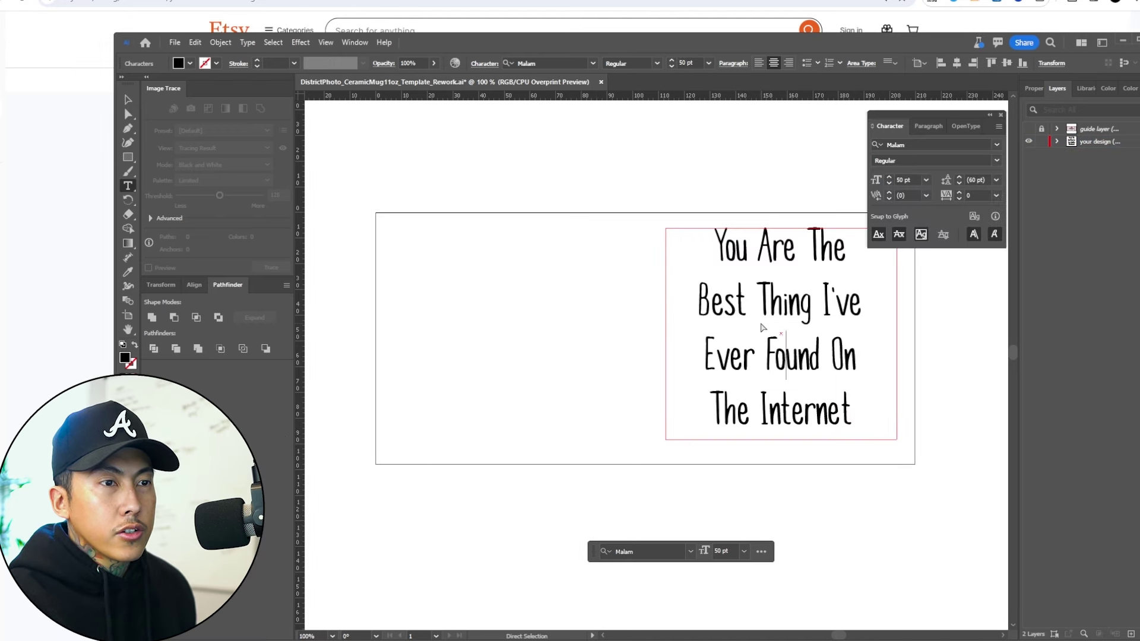
key("ctrl+a")
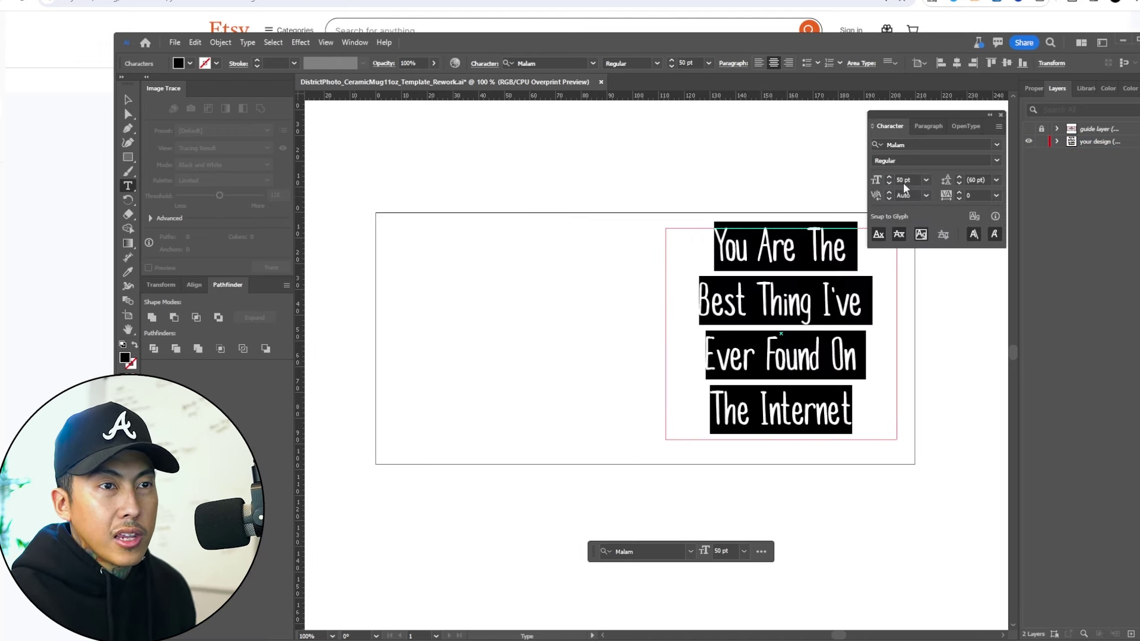
left_click(900, 181)
type("40")
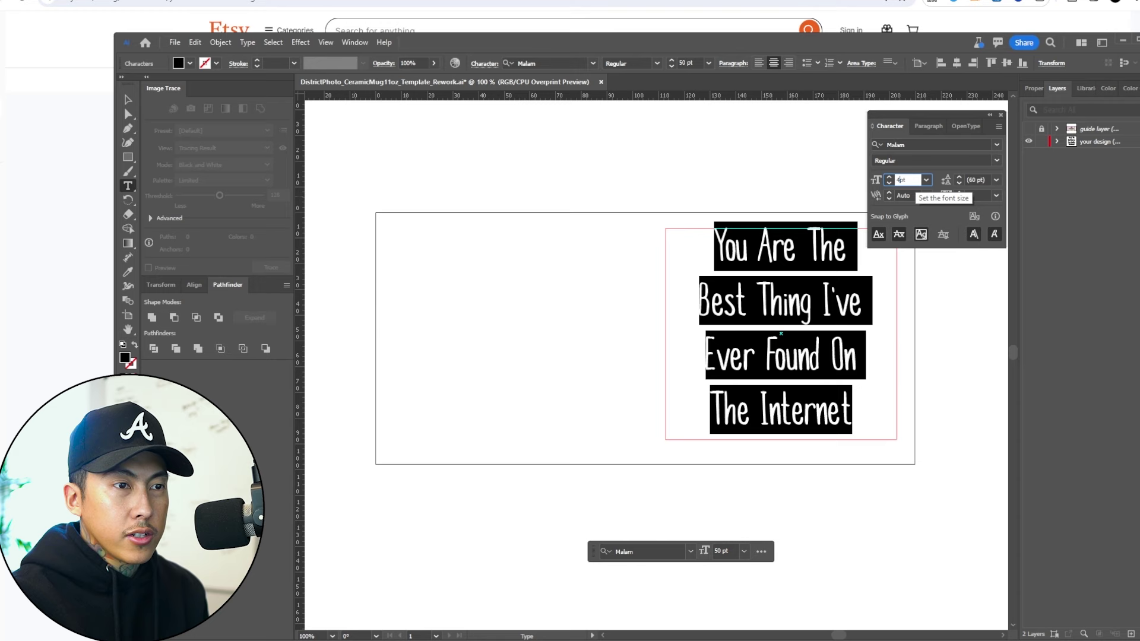
key("Return")
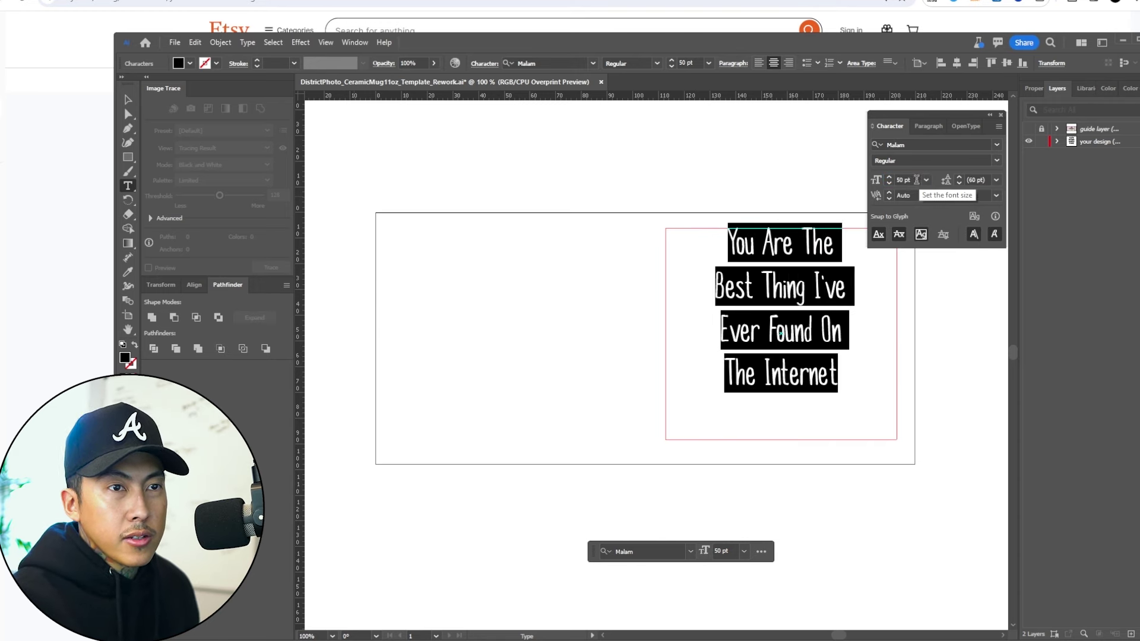
type("50")
key("Return")
key("Escape")
mouse_move(778, 281)
left_mouse_down()
mouse_move(779, 306)
mouse_move(778, 286)
left_mouse_up()
- Type a 'Your Name' line right beneath 'The Internet' in the quote
left_click(827, 435)
key("t")
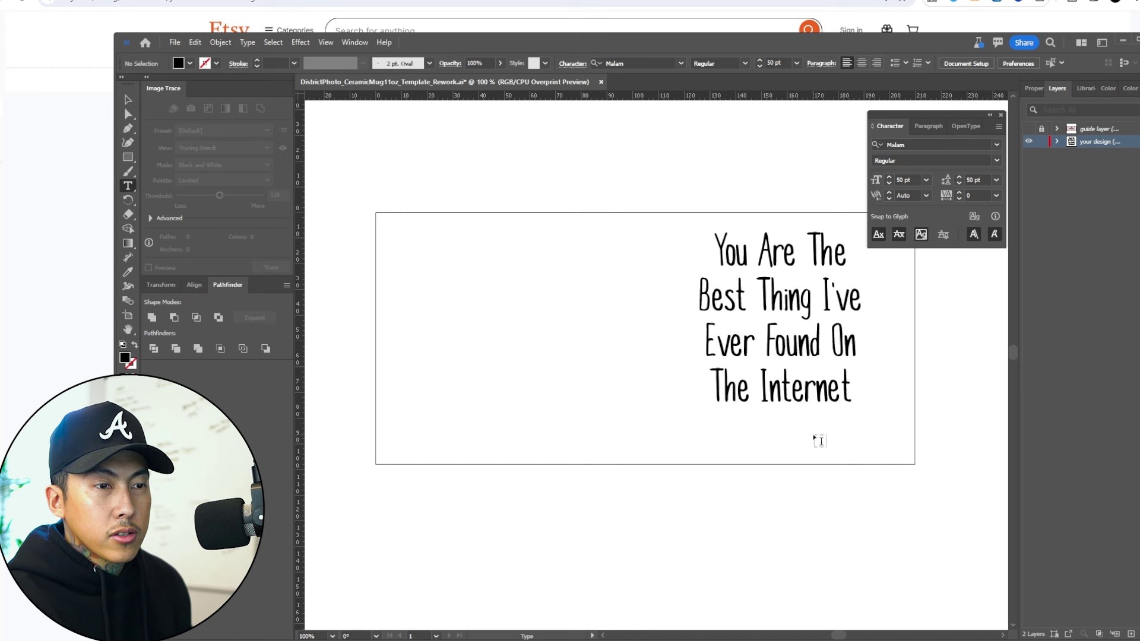
left_click(812, 436)
type("Name")
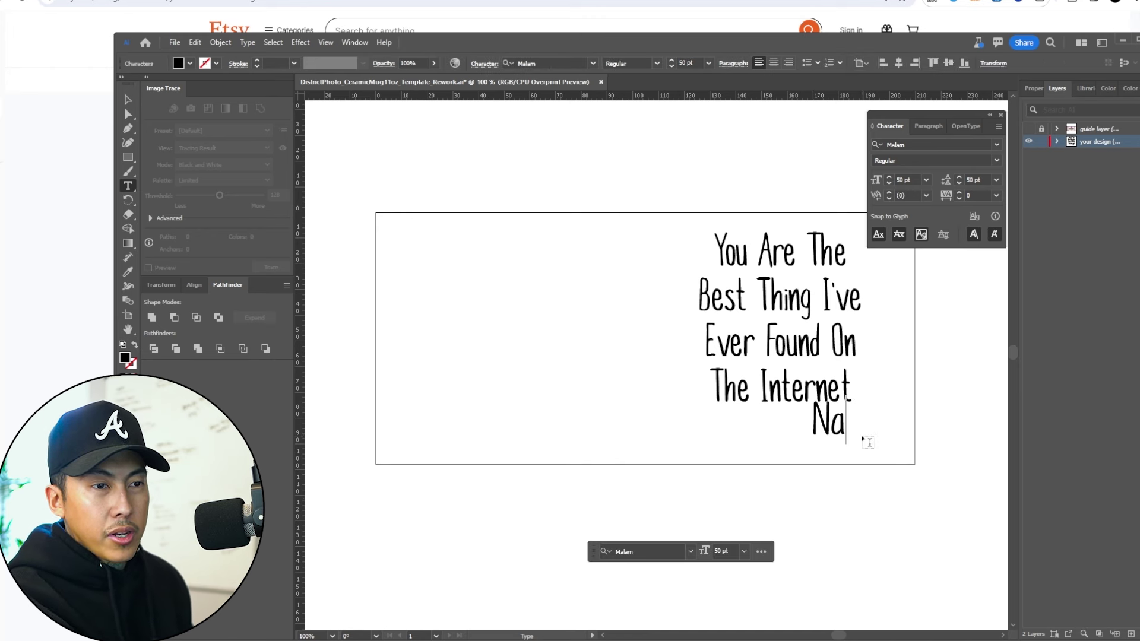
double_click(869, 443)
type("M")
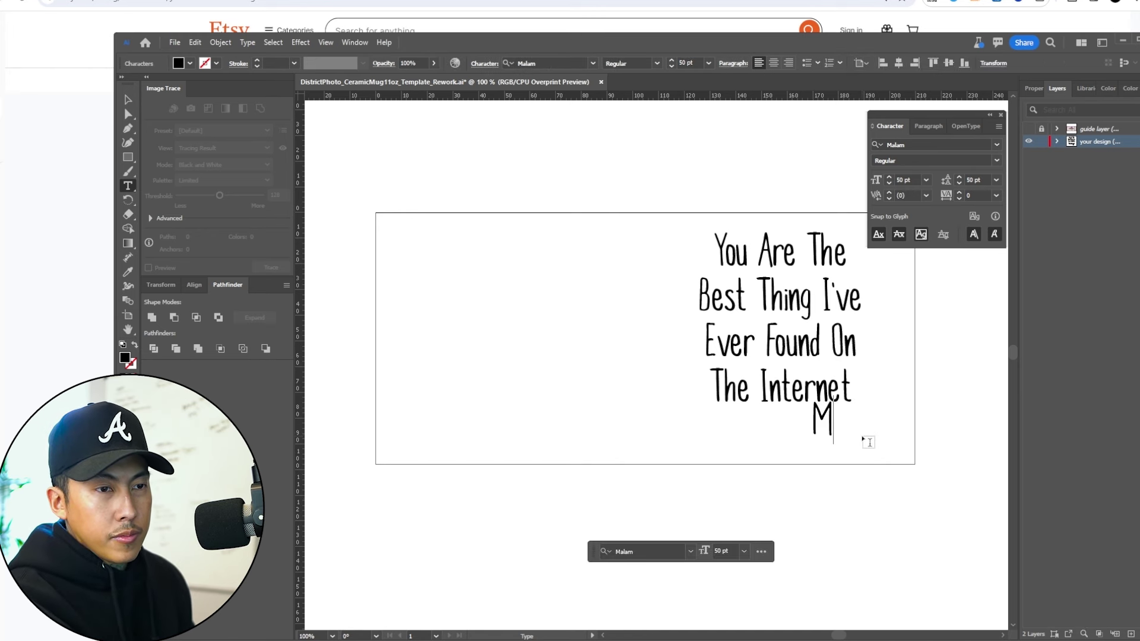
key("BackSpace")
type("Your Name")
key("ctrl+a")
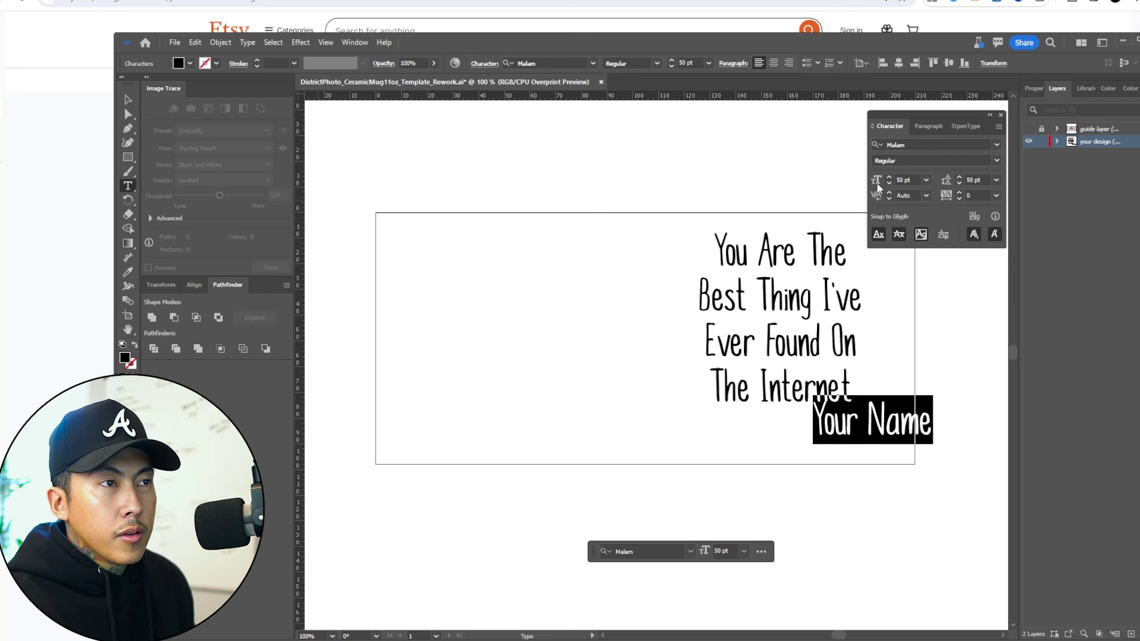
scroll(683, 62, "down", 10)
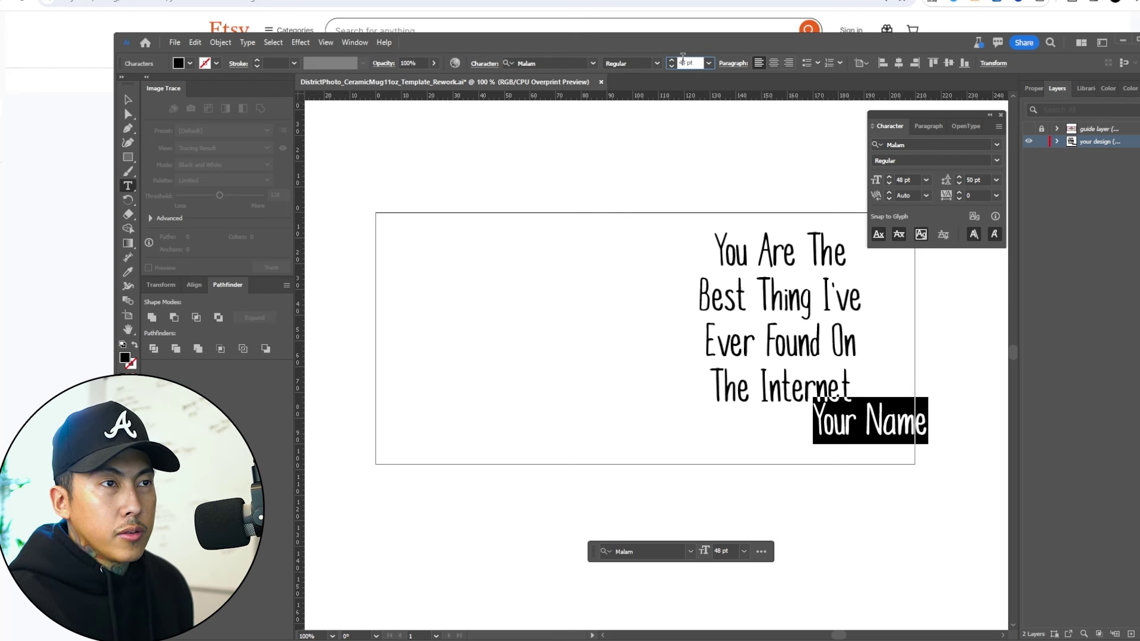
key("Escape")
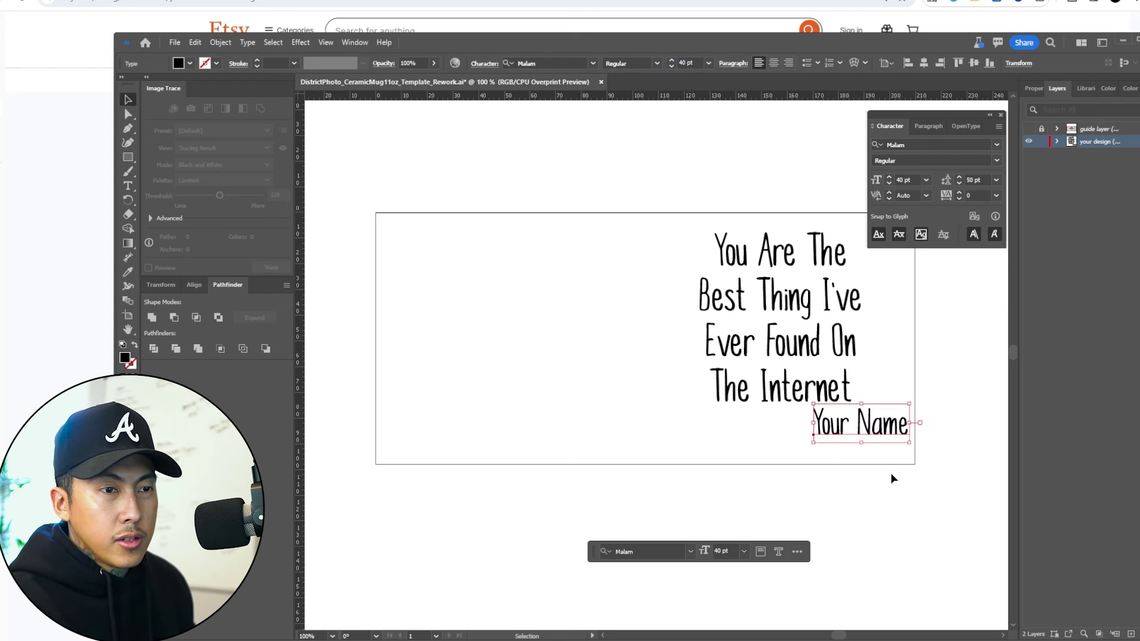
left_click(755, 445)
- Generate a vector heart with Text to Vector Graphic from the prompt 'small cute heart, handwritten'
left_click(1034, 87)
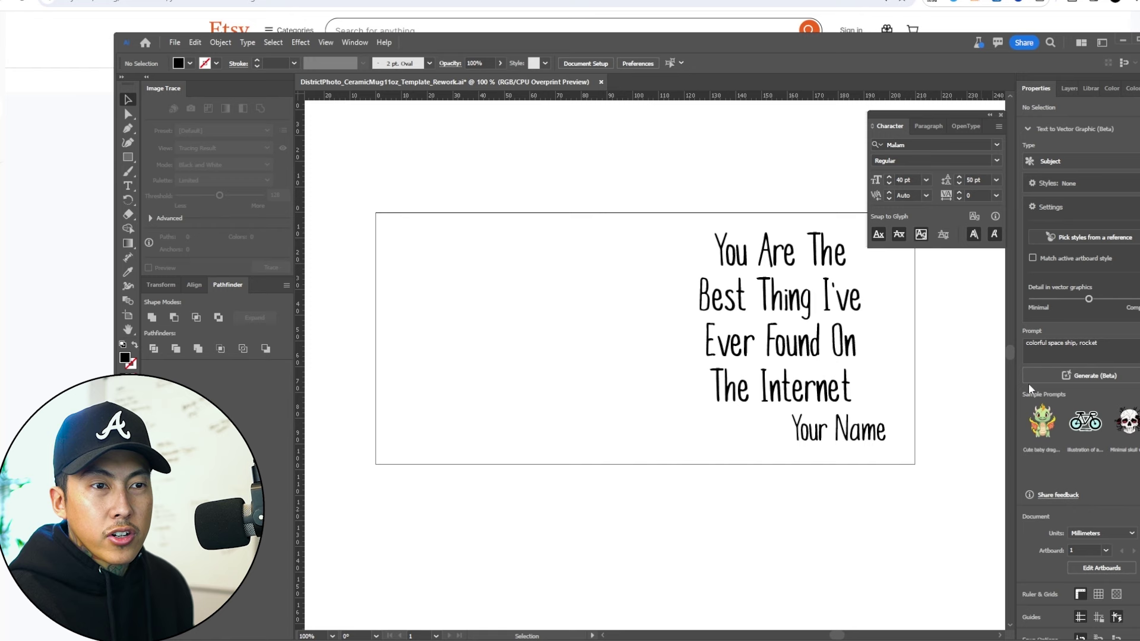
triple_click(1130, 348)
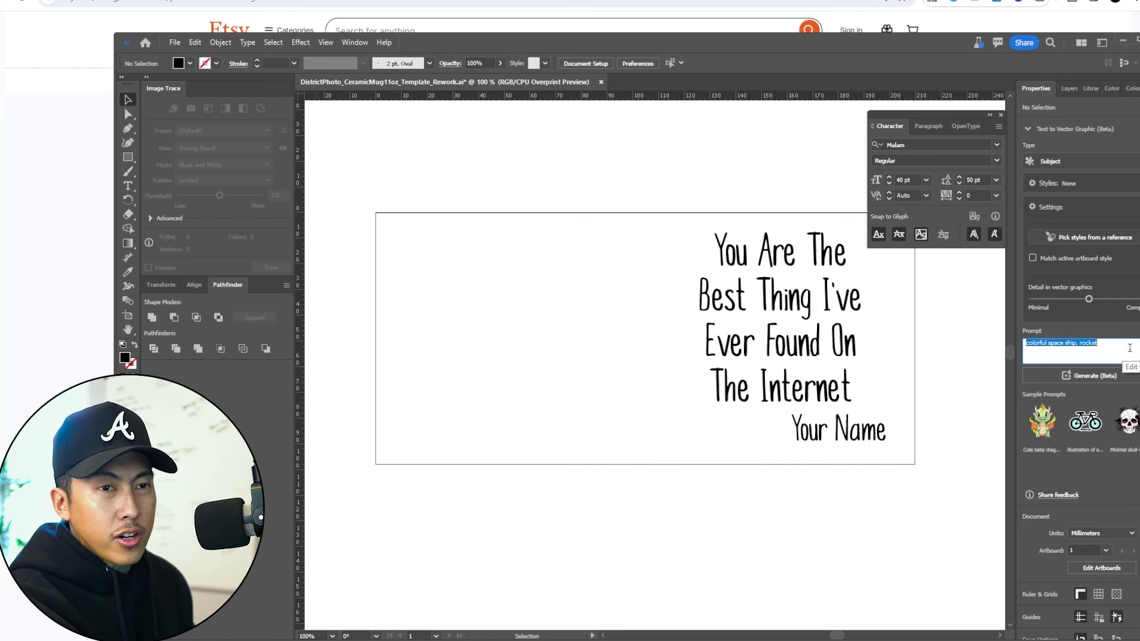
type("cute heart, hand")
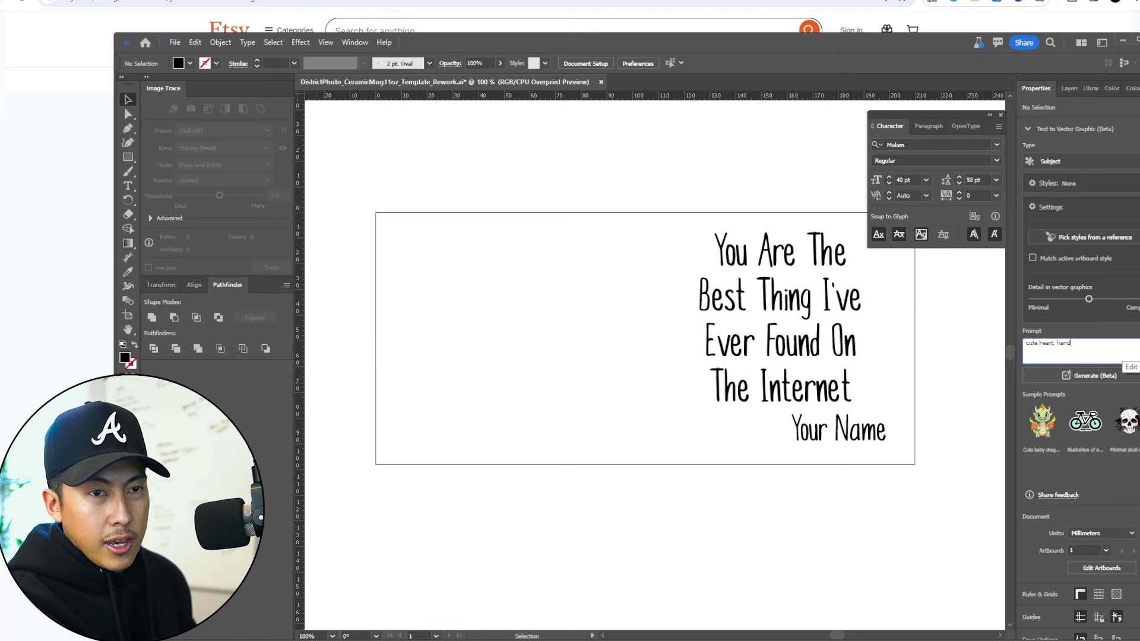
type("writte")
left_click(1090, 375)
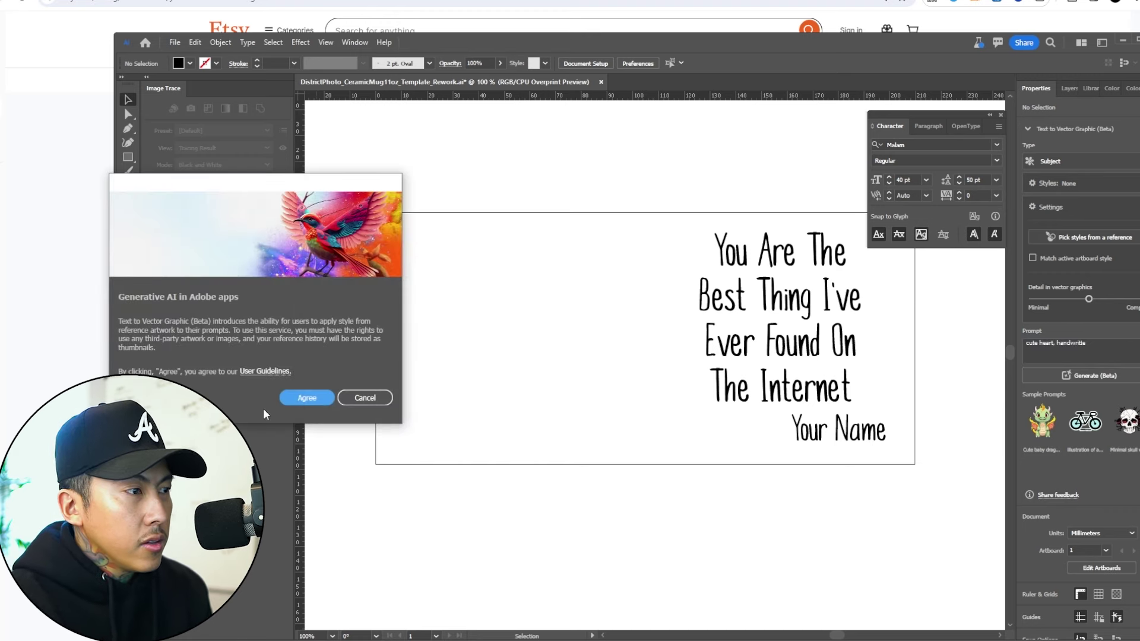
left_click(307, 398)
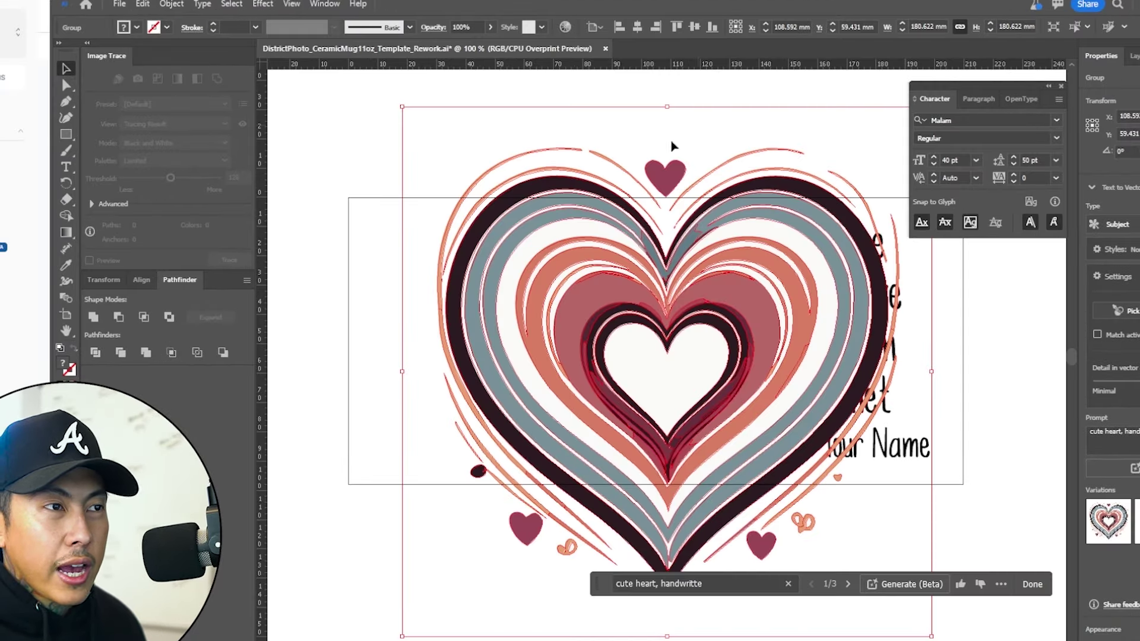
- Shrink the heart, place it beside 'Your Name', and send it behind the text
left_click_drag(401, 108, 797, 501)
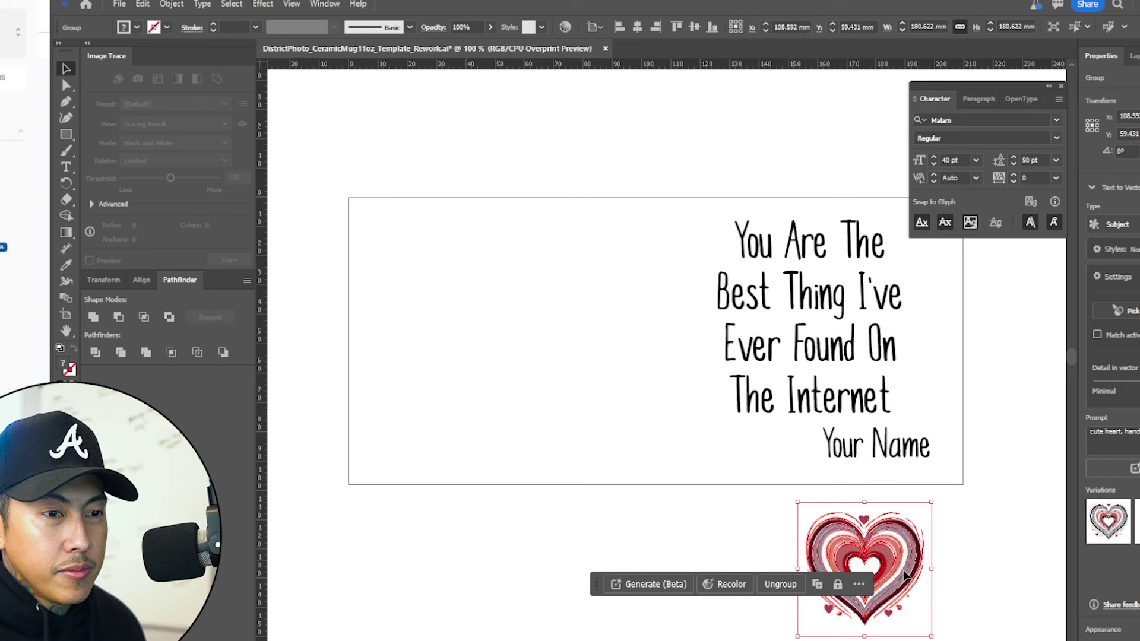
left_click_drag(911, 552, 784, 439)
left_click_drag(730, 392, 709, 349)
left_click_drag(767, 433, 791, 444)
right_click(795, 442)
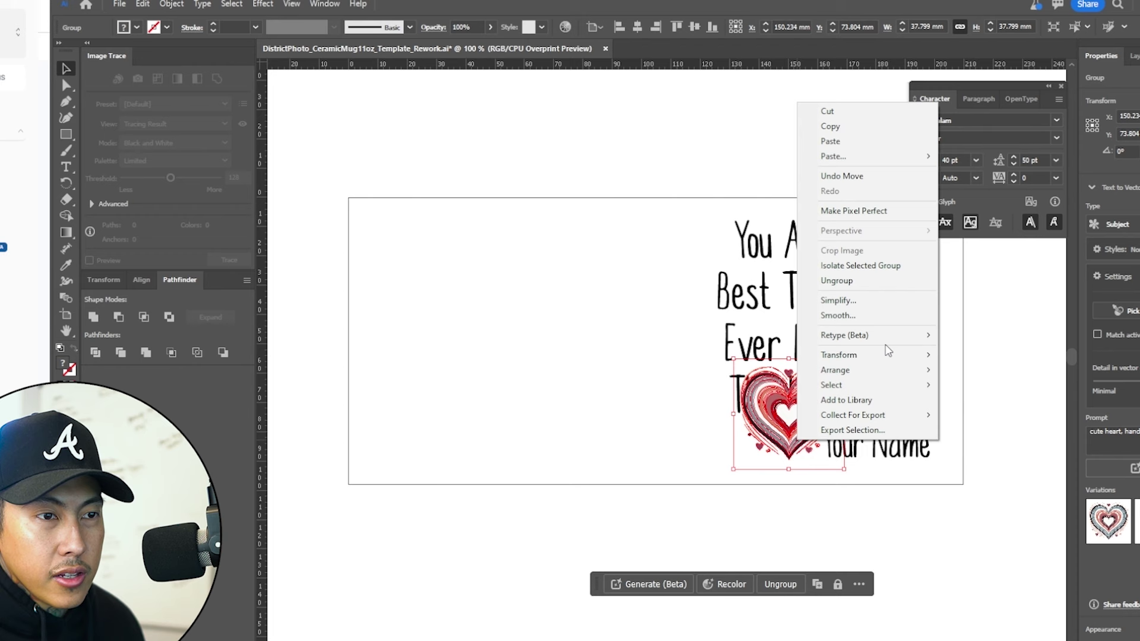
mouse_move(878, 370)
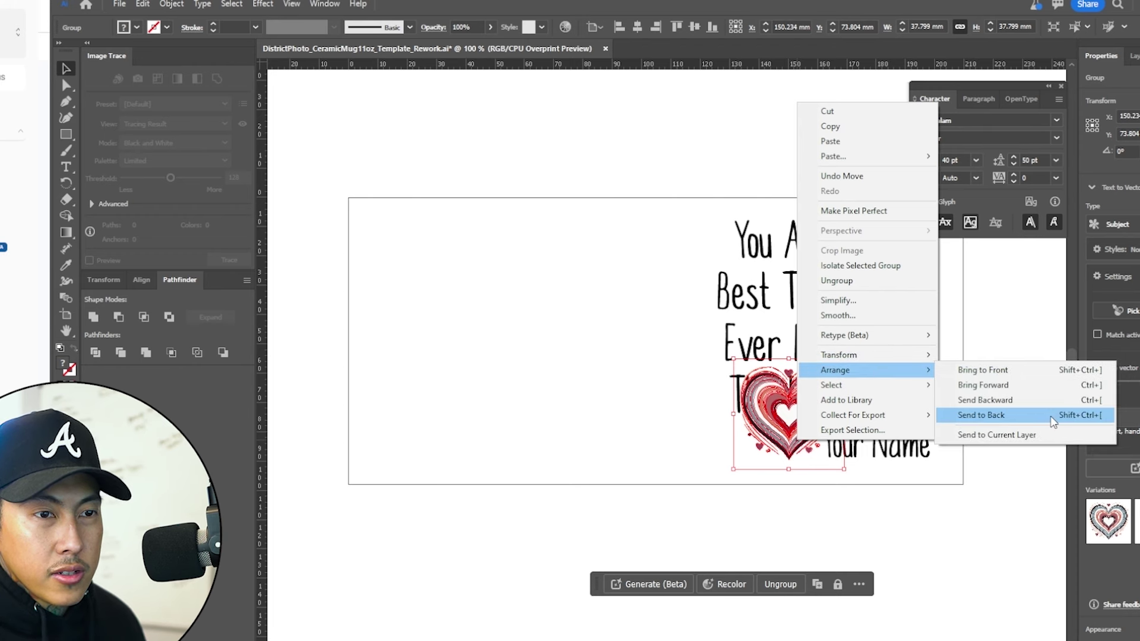
left_click(1027, 410)
left_click(830, 531)
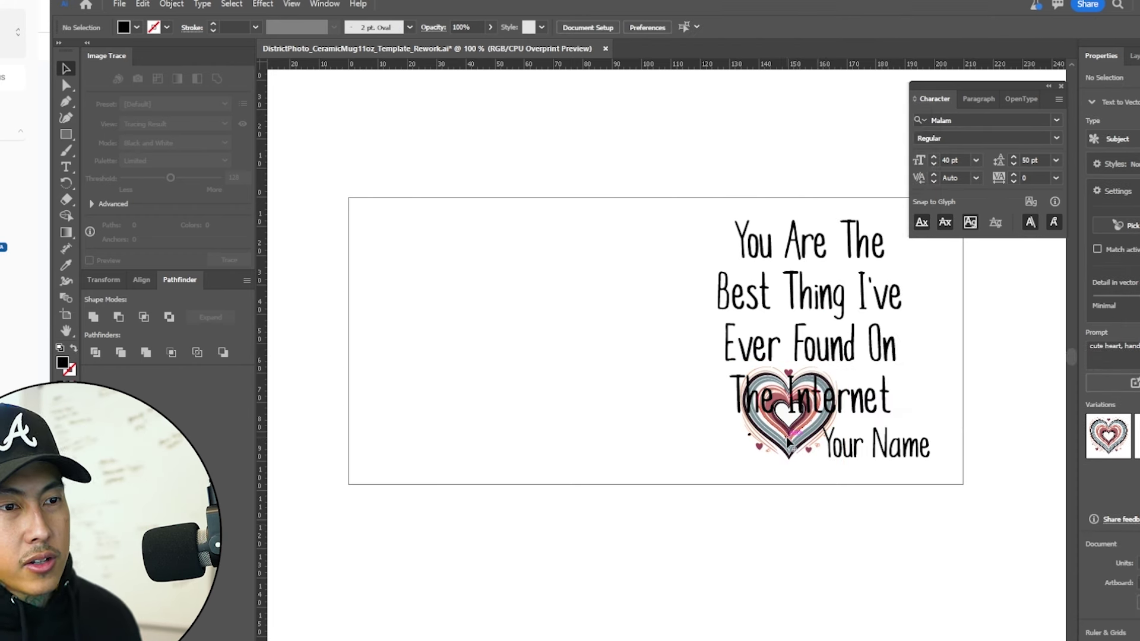
- Replace the first heart with a new one scaled to about 18 mm beside 'Your Name'
key("Delete")
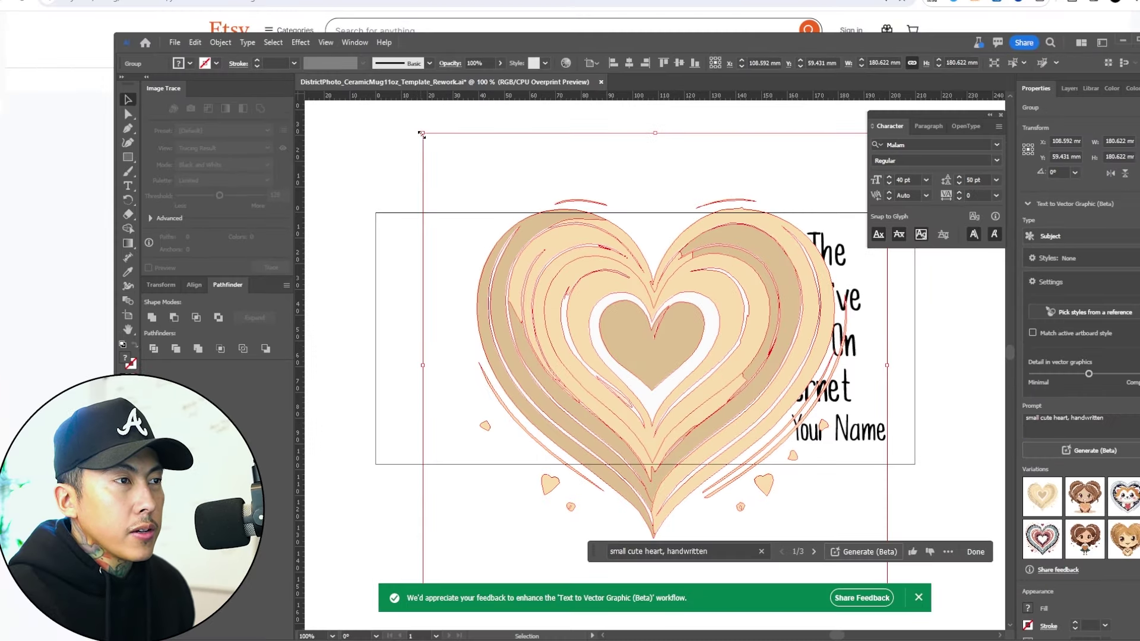
left_click_drag(403, 90, 817, 526)
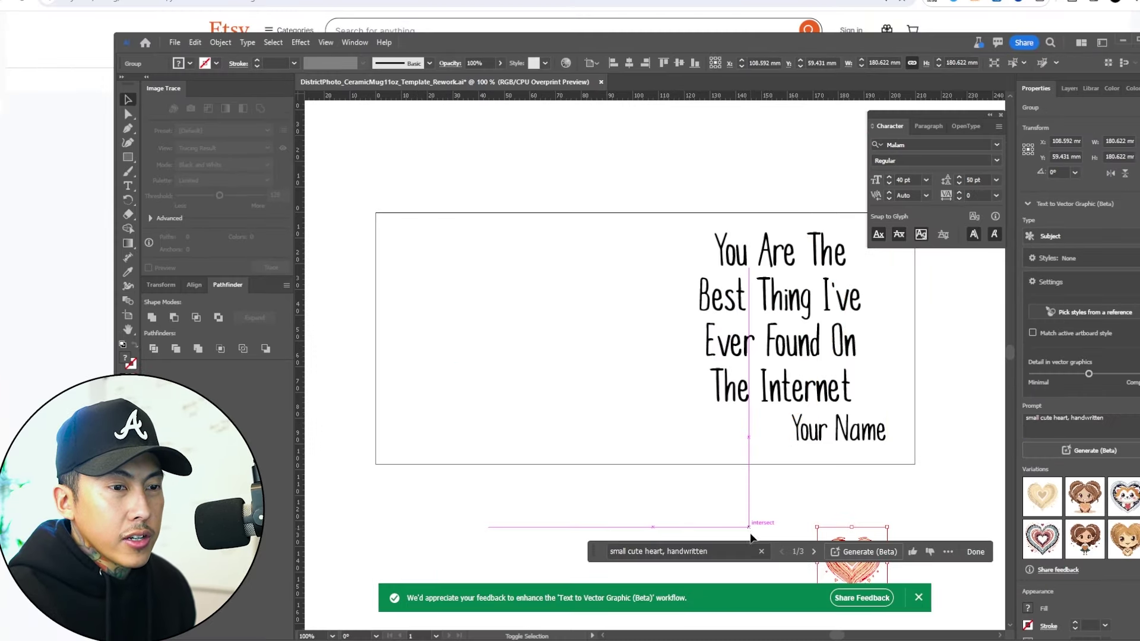
left_click_drag(857, 565, 760, 420)
left_click_drag(796, 457, 790, 449)
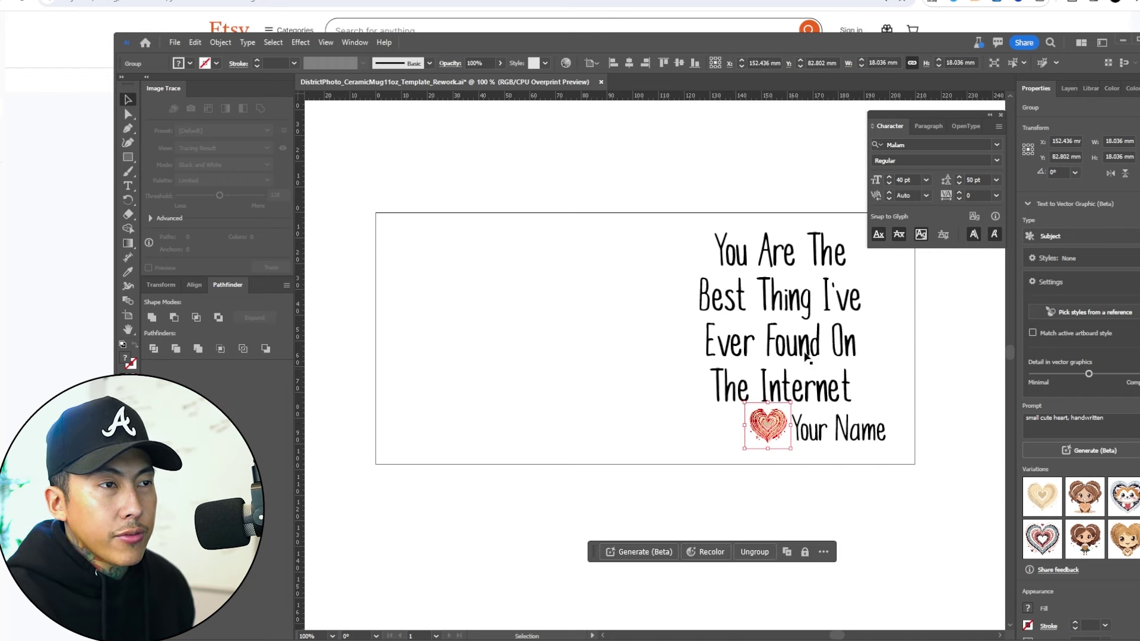
key("Right")
- Nudge the heart into place, then make the guide layer visible in the Layers panel
key("Down")
key("Down")
left_click(938, 466)
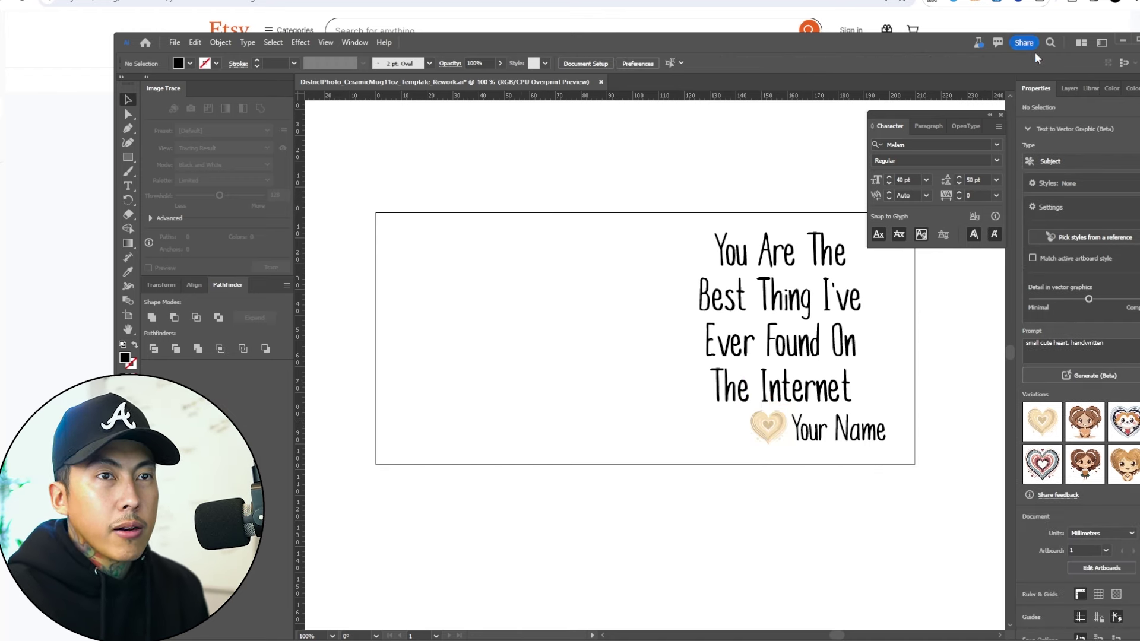
left_click(1059, 89)
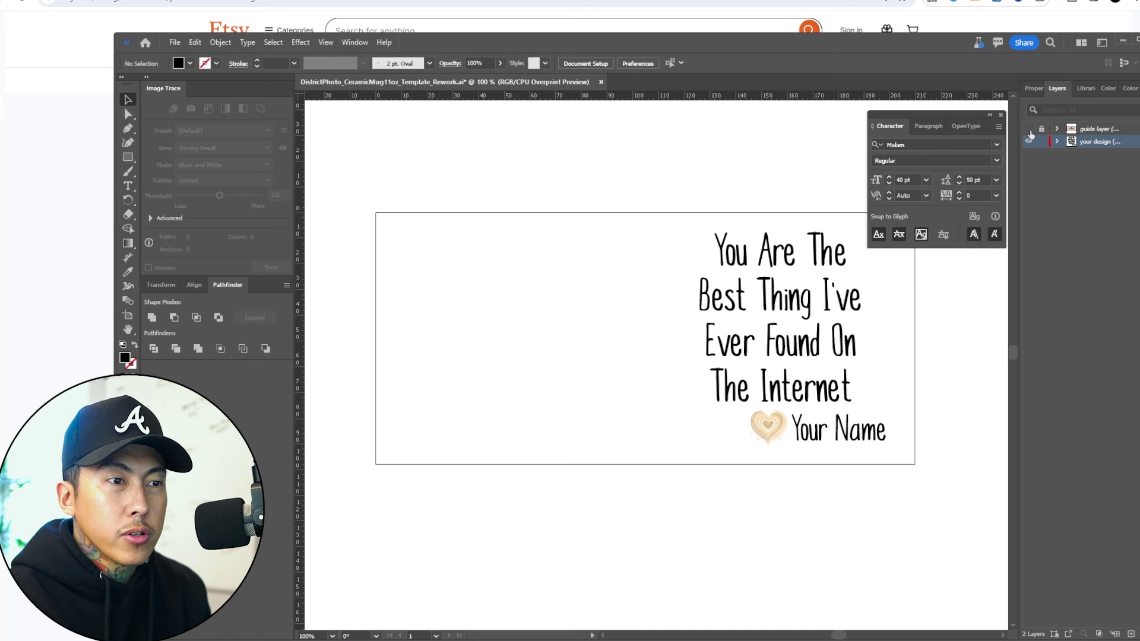
left_click(1030, 130)
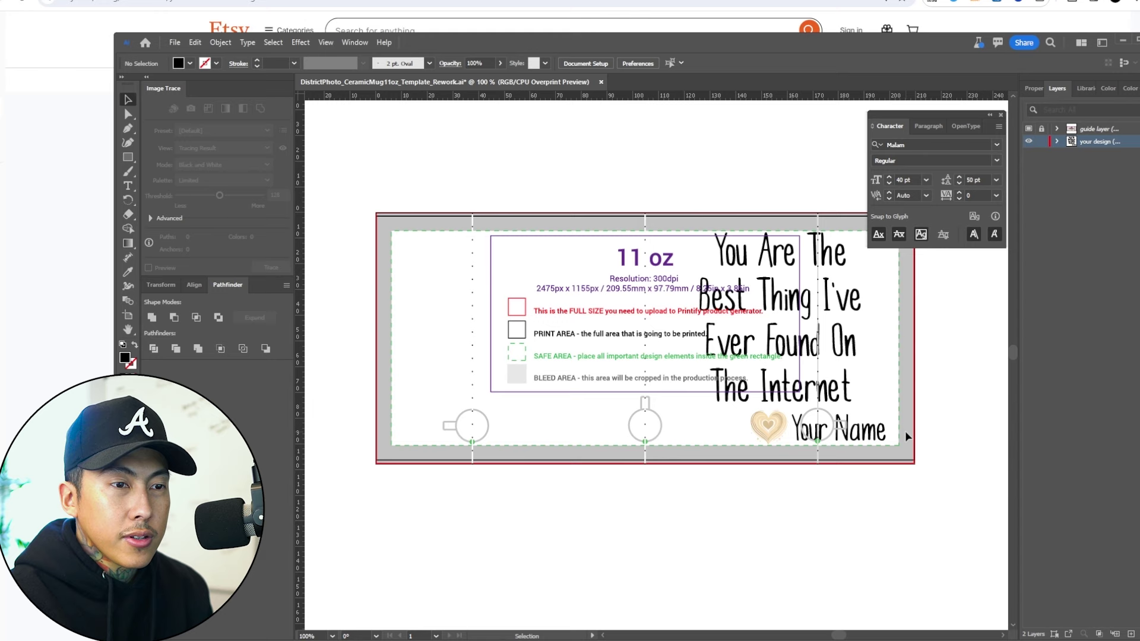
scroll(912, 393, "up", 1)
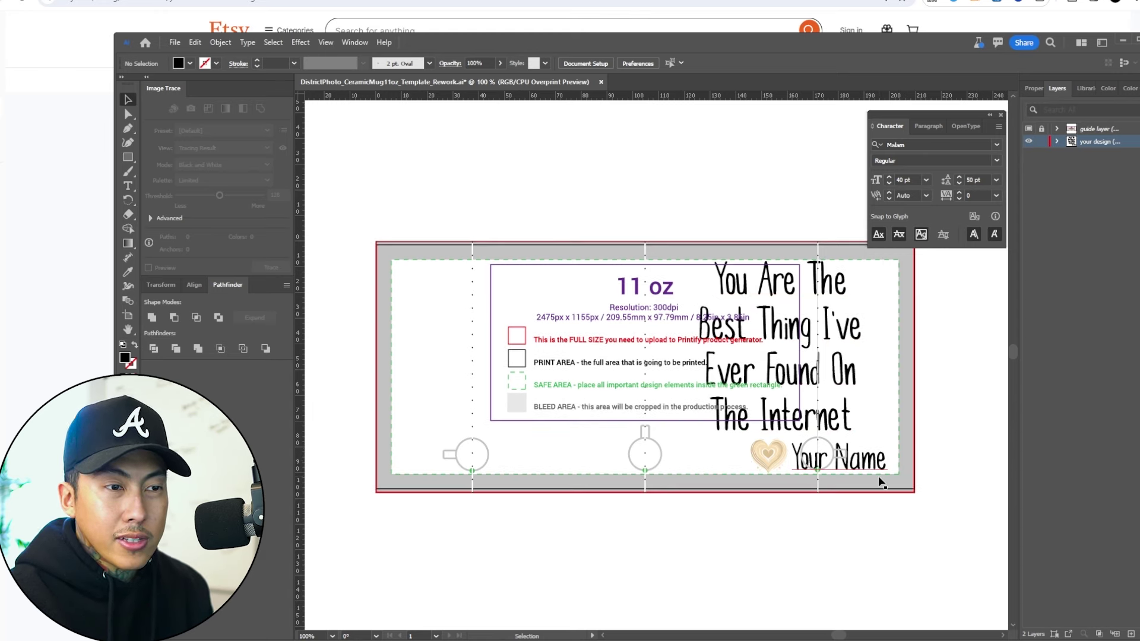
- Shrink the quote, name and heart onto the right panel, then Alt-drag a copy to the left
left_click_drag(919, 502, 663, 222)
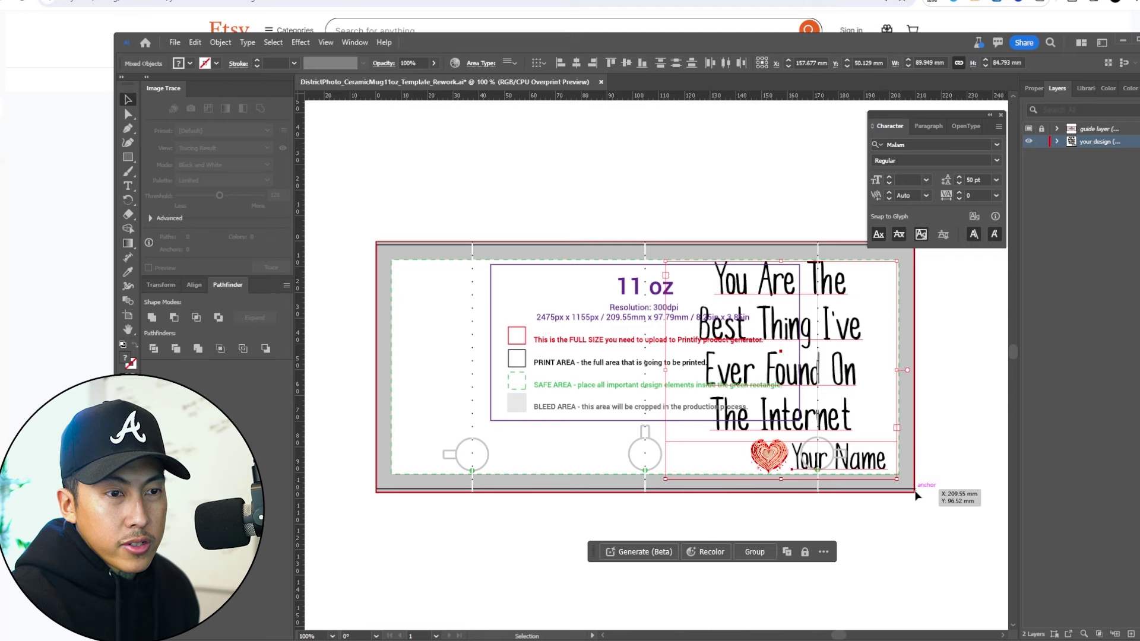
left_click_drag(873, 463, 855, 451)
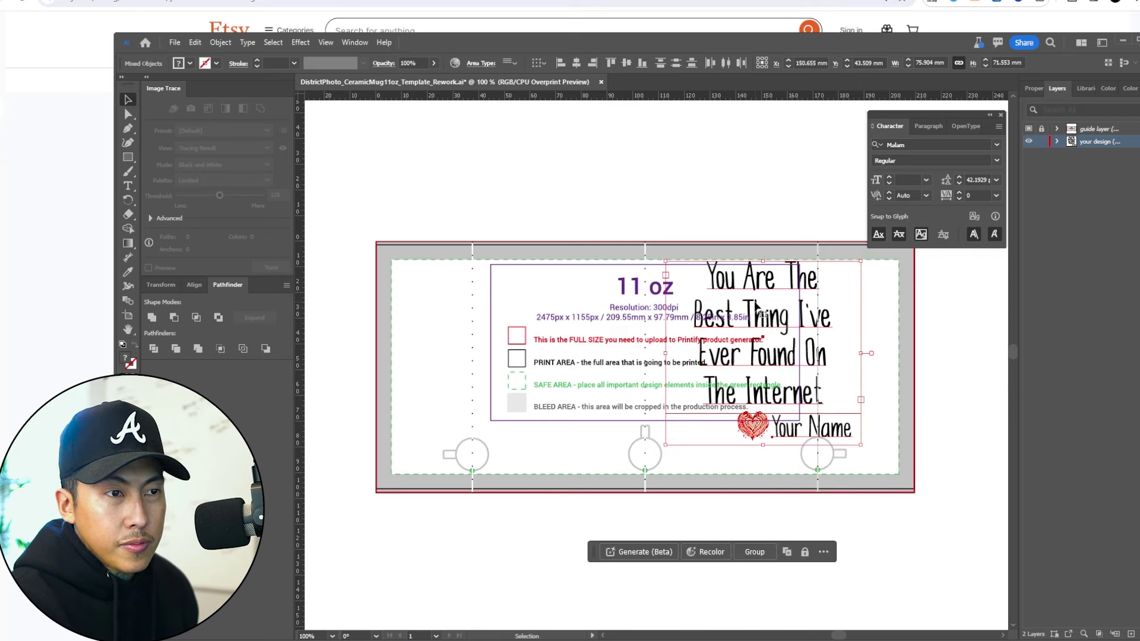
left_click_drag(772, 333, 819, 352)
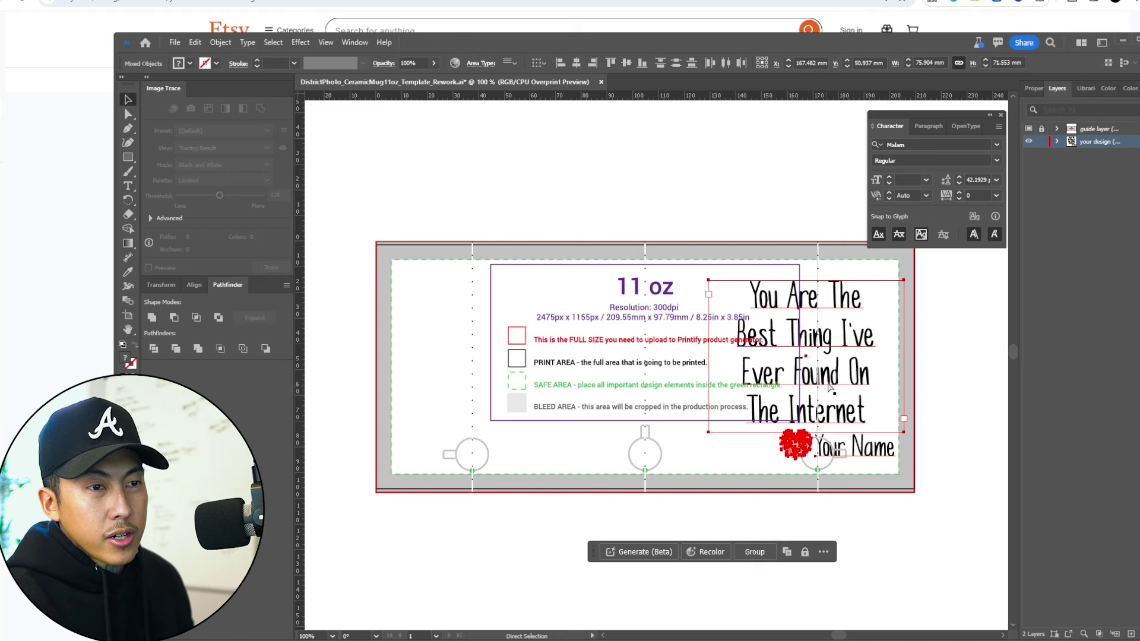
left_click_drag(831, 389, 469, 380)
key("alt+t")
key("Escape")
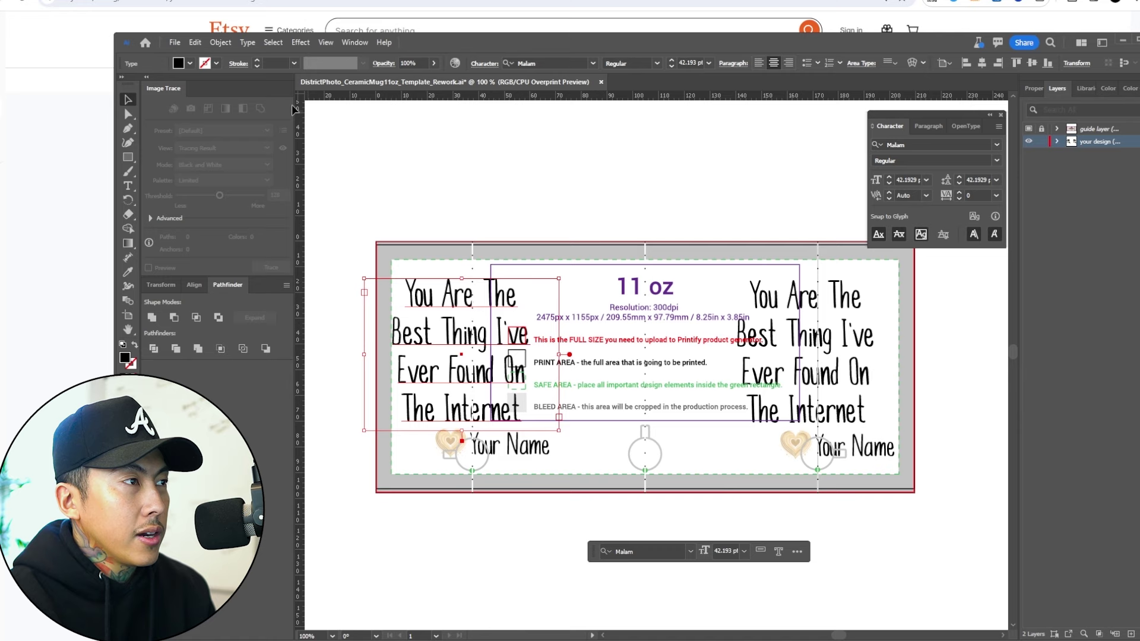
- Convert both the left and right quote copies to outlines with Type > Create Outlines
left_click(248, 43)
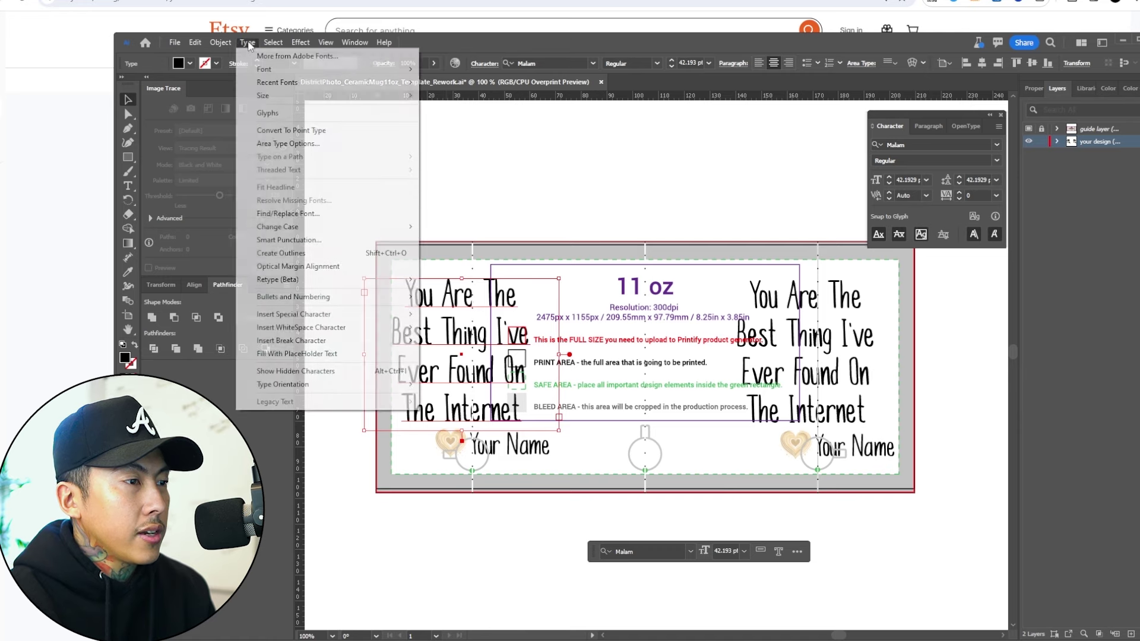
left_click(303, 253)
left_click(805, 374)
left_click(247, 42)
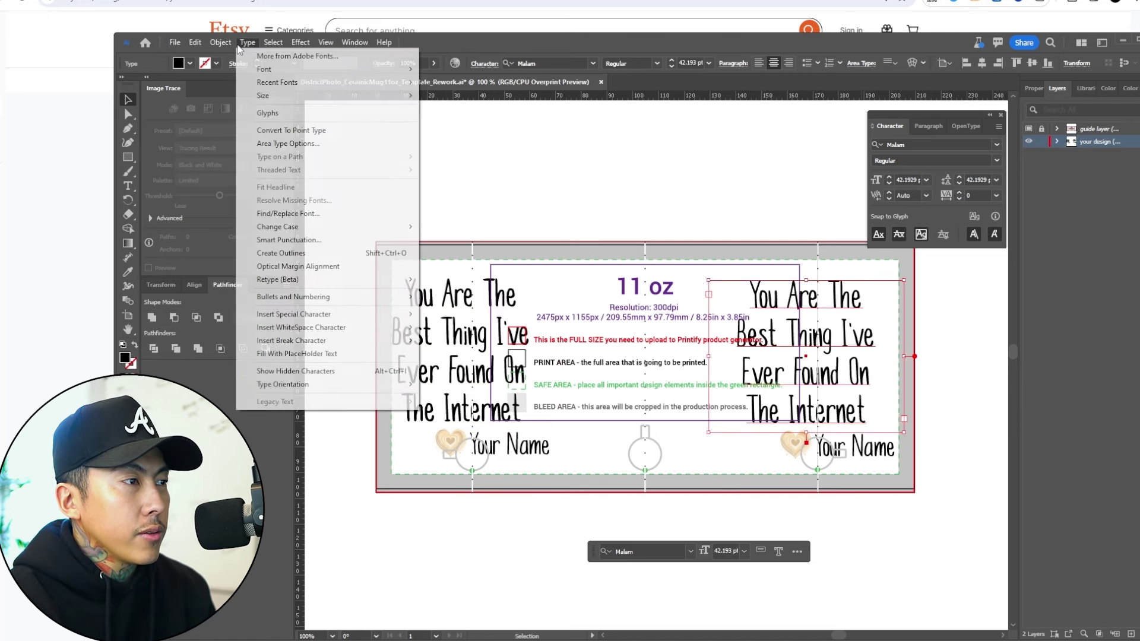
left_click(338, 253)
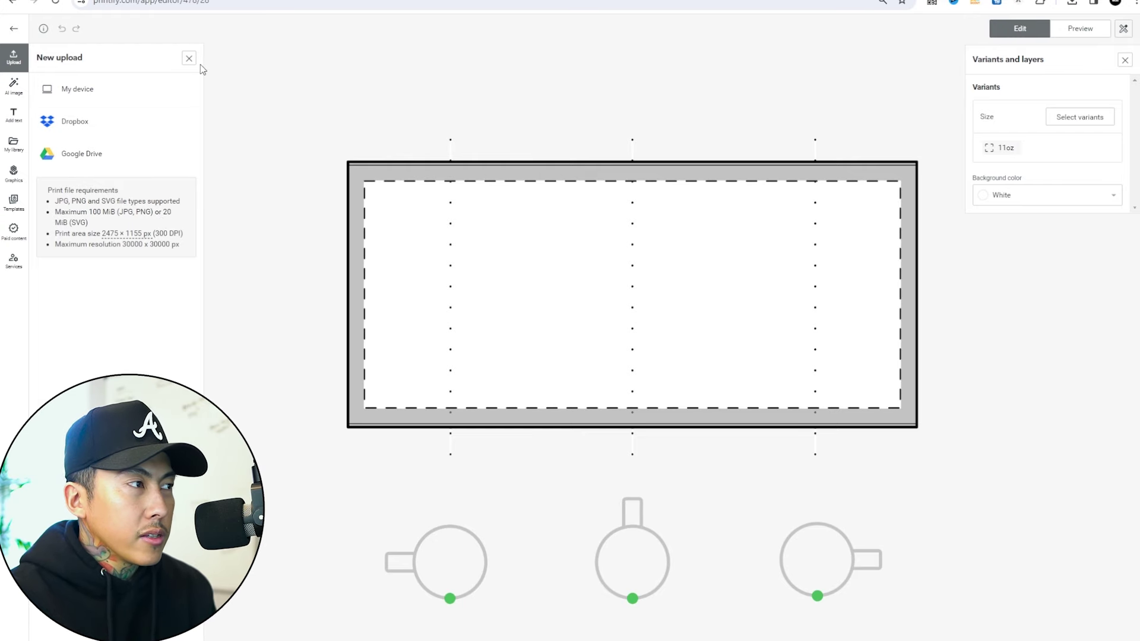
- Scale the uploaded design to about 97% inside the print area, centre it, and save
left_click(135, 104)
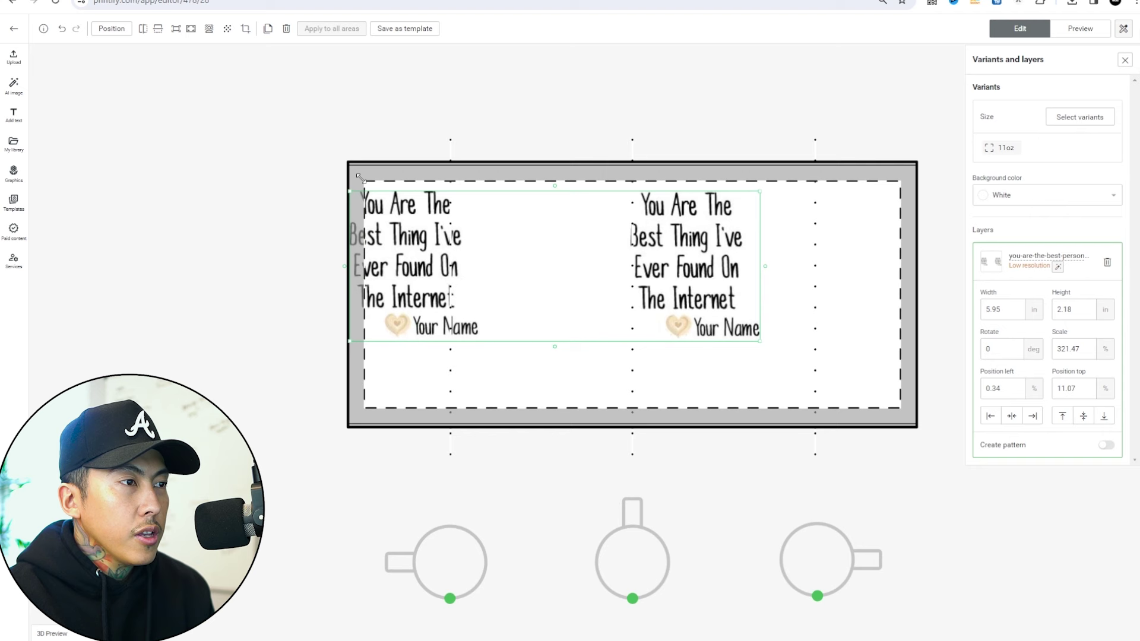
left_click_drag(761, 343, 902, 409)
left_click(938, 436)
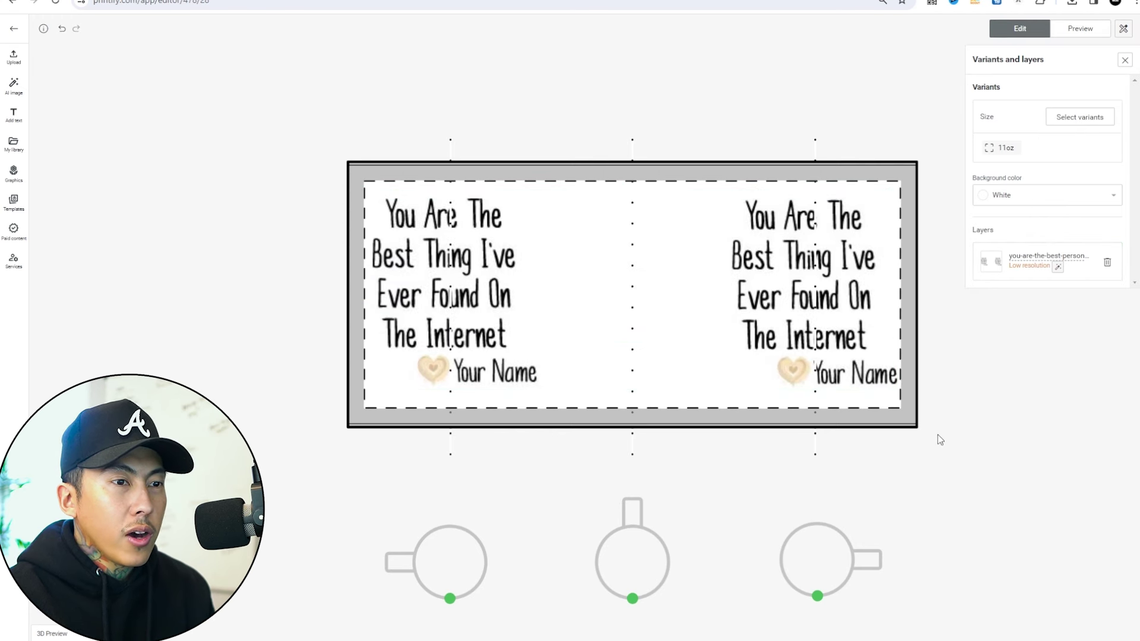
left_click(843, 358)
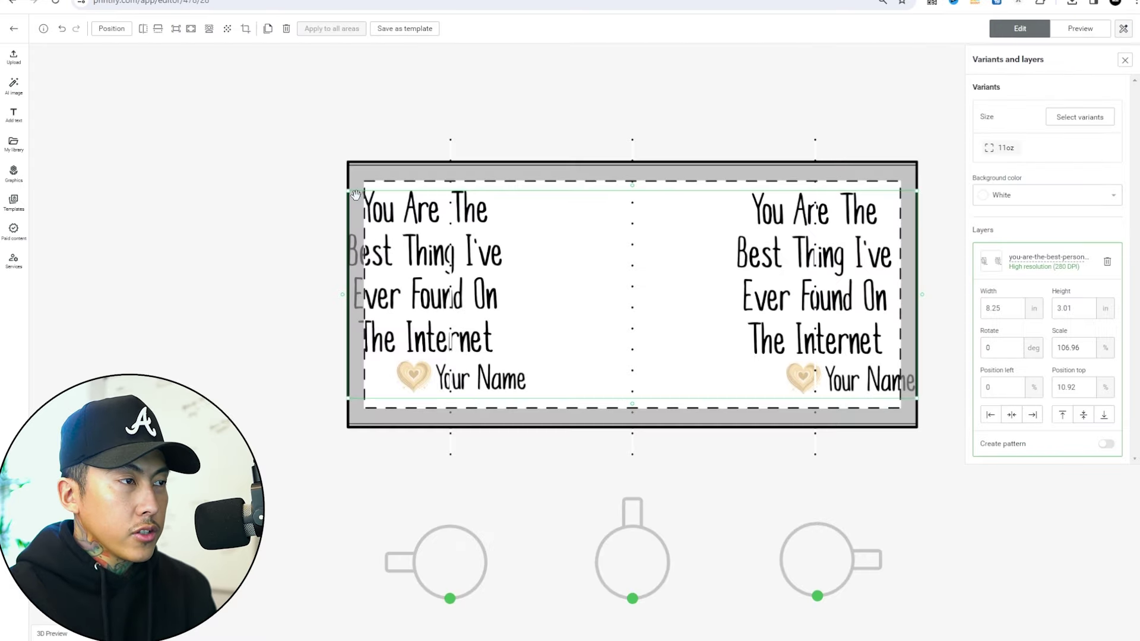
left_click_drag(347, 189, 376, 204)
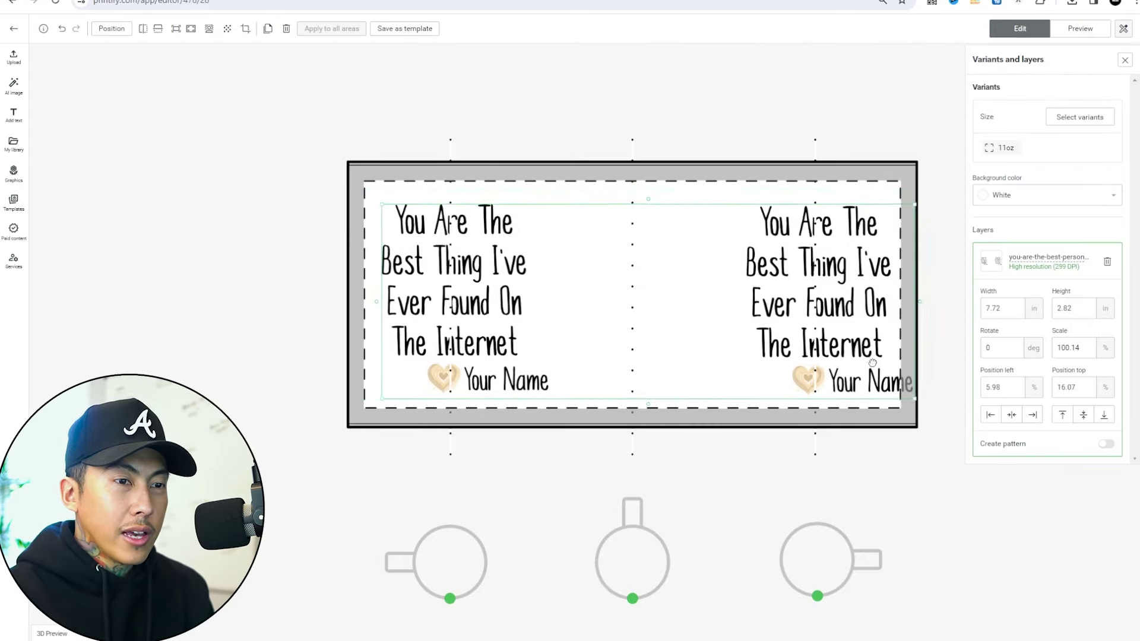
left_click_drag(912, 407, 892, 389)
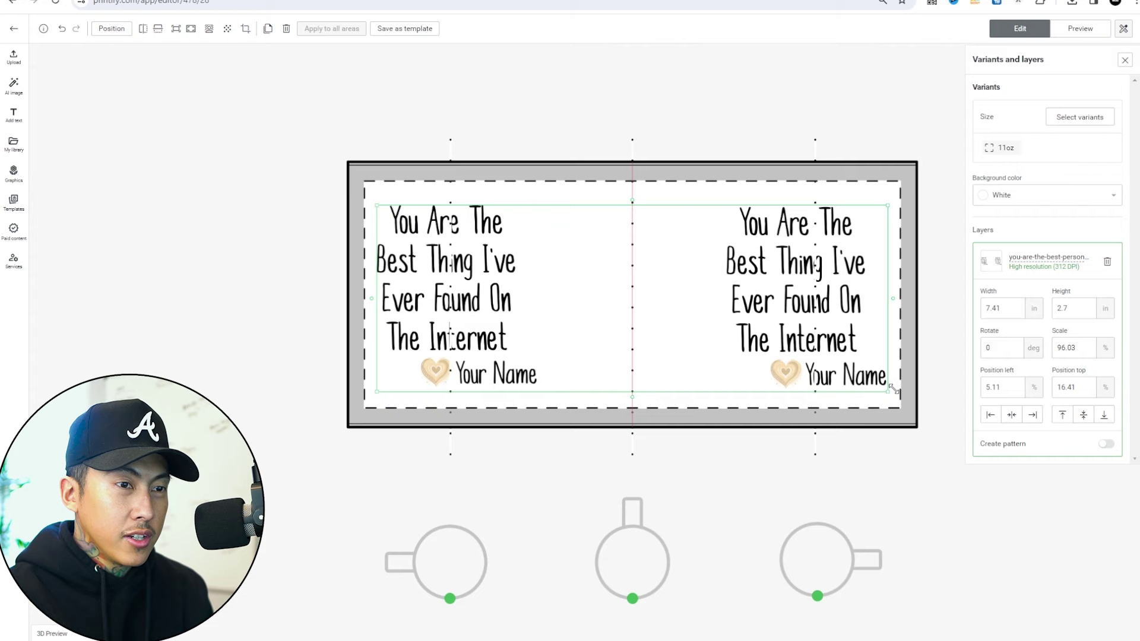
left_click_drag(777, 319, 856, 312)
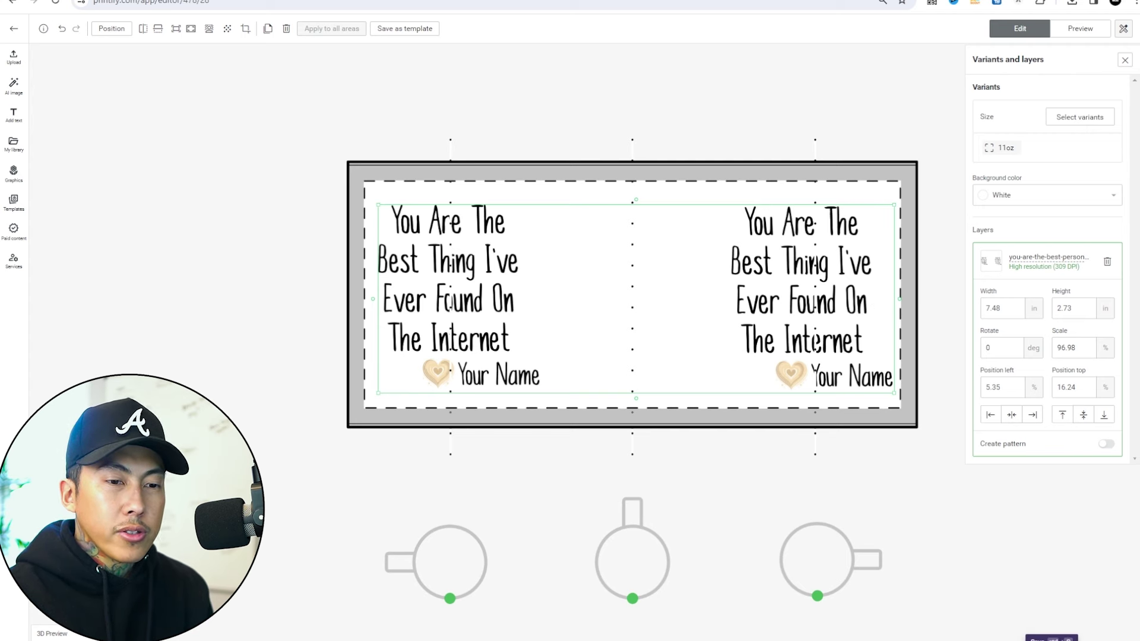
key("ctrl+s")
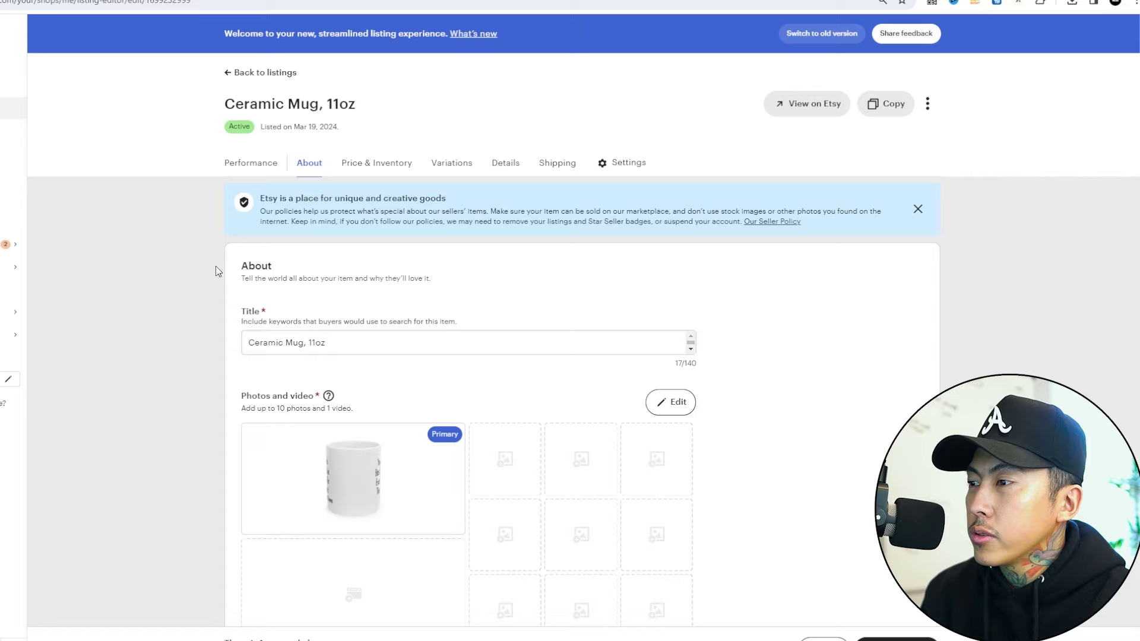
- Add a personalization section to the mug listing's About area in Etsy
scroll(202, 325, "down", 5)
scroll(200, 325, "down", 15)
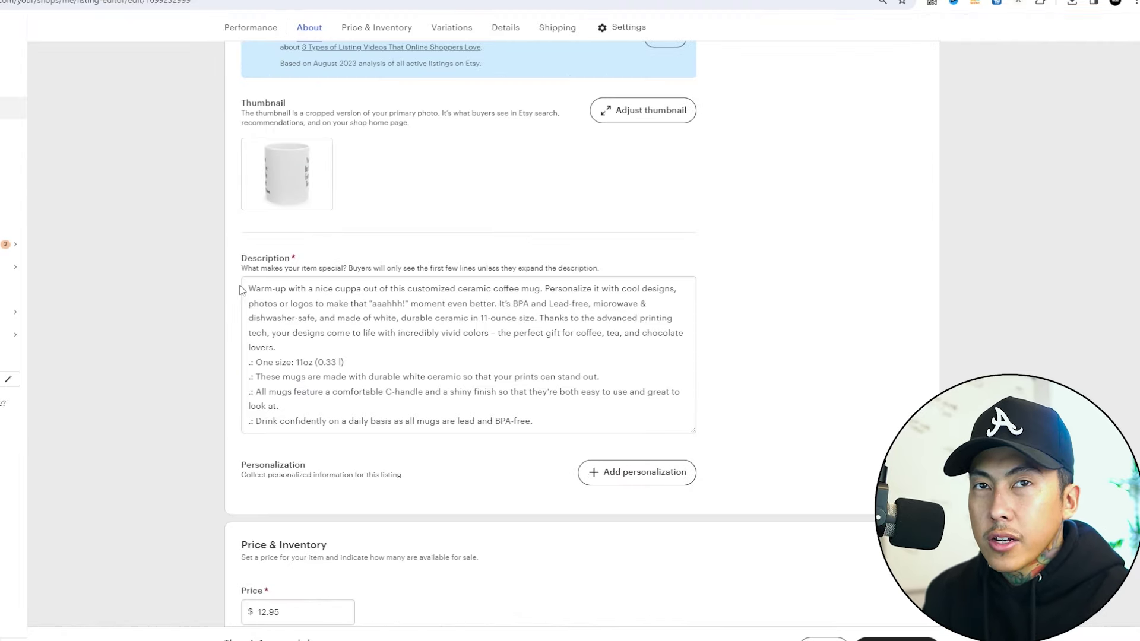
scroll(260, 319, "down", 7)
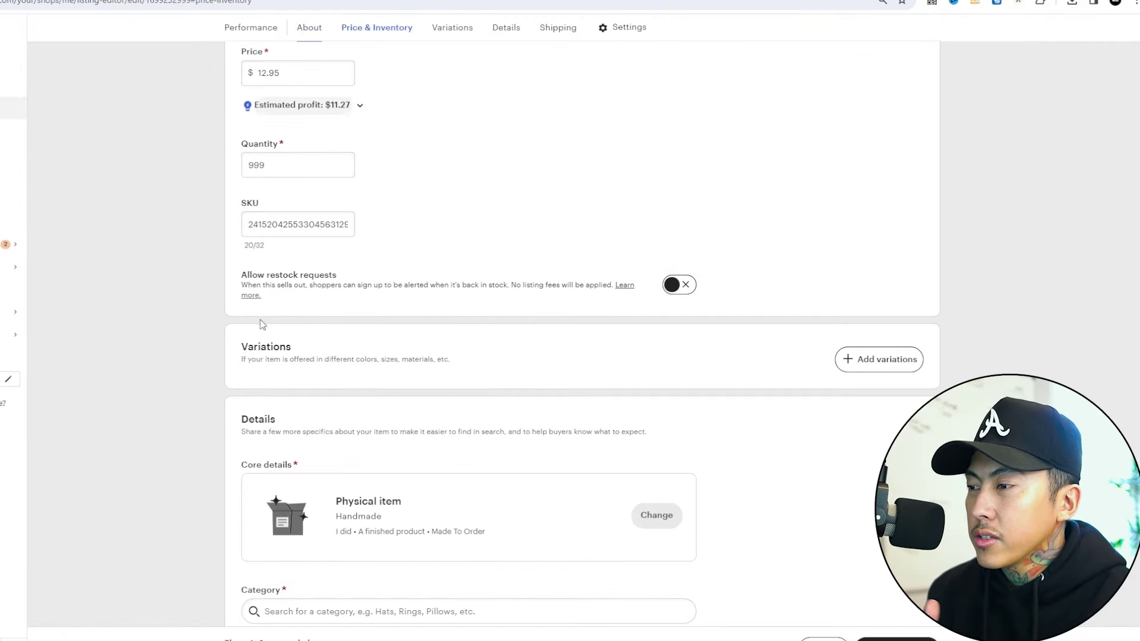
scroll(216, 325, "down", 13)
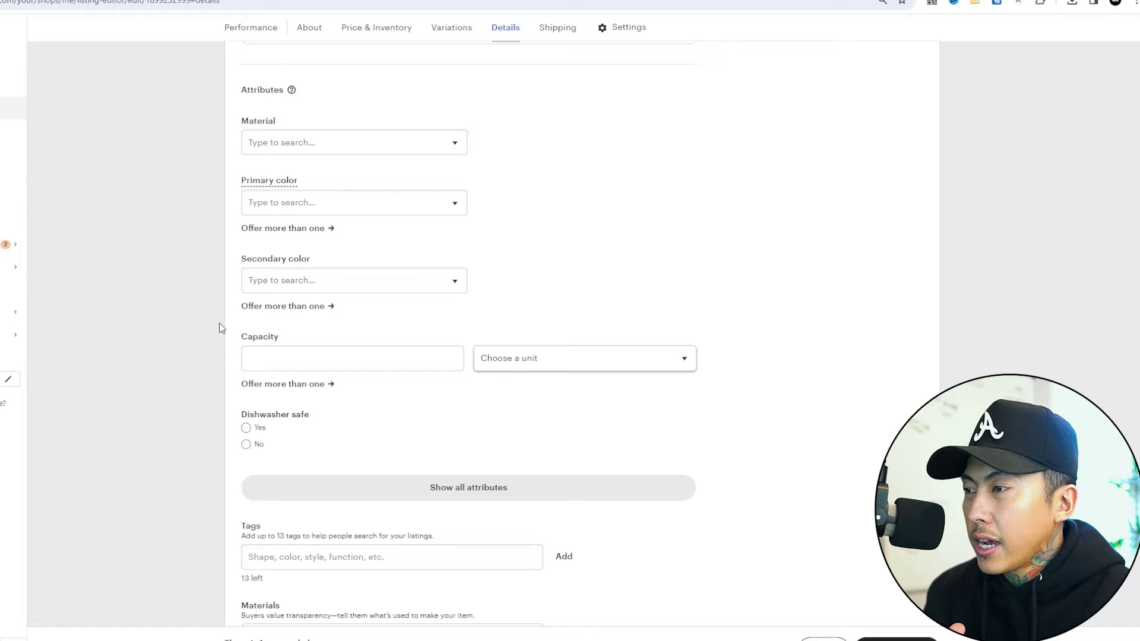
scroll(218, 321, "down", 11)
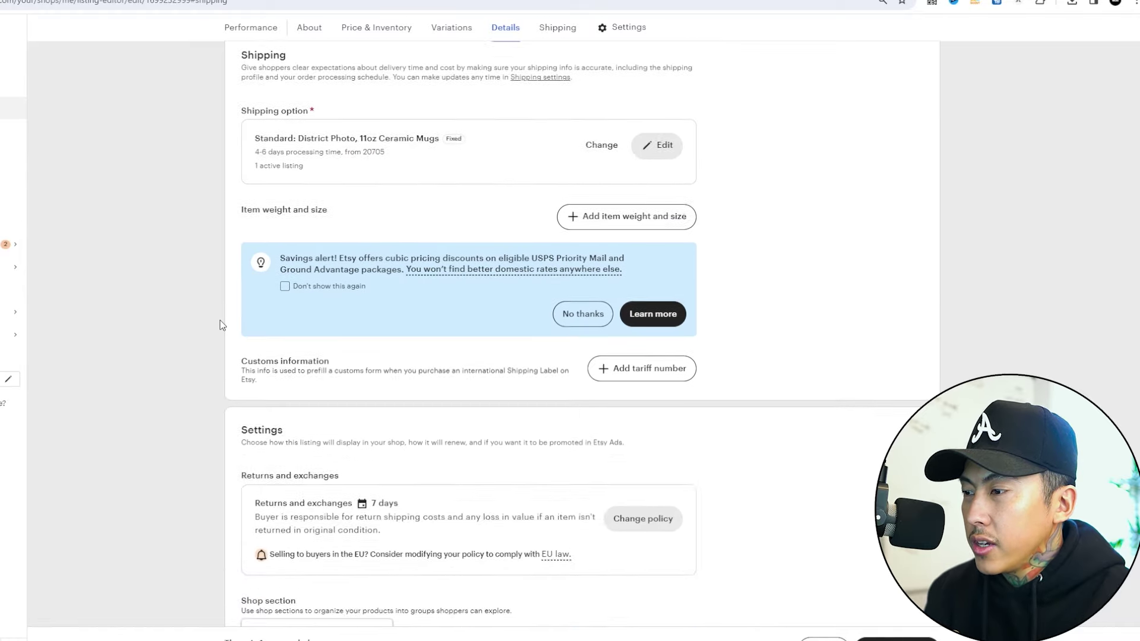
scroll(218, 321, "up", 20)
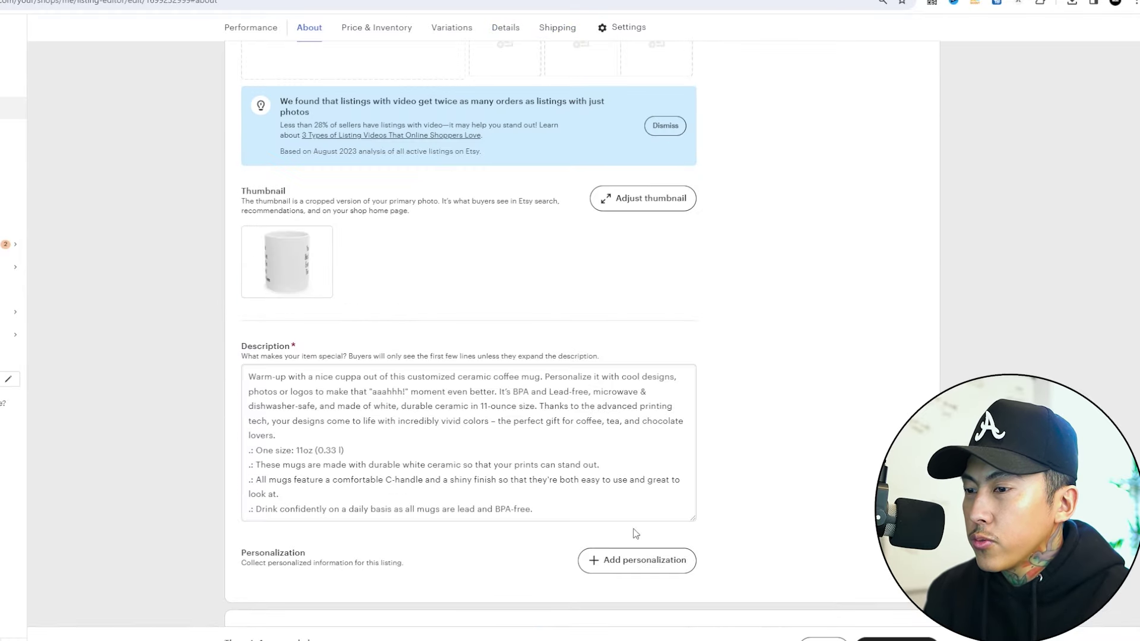
left_click(638, 568)
scroll(529, 532, "down", 2)
- Set the buyer instructions to 'Enter the name that you would like.'
left_click(322, 530)
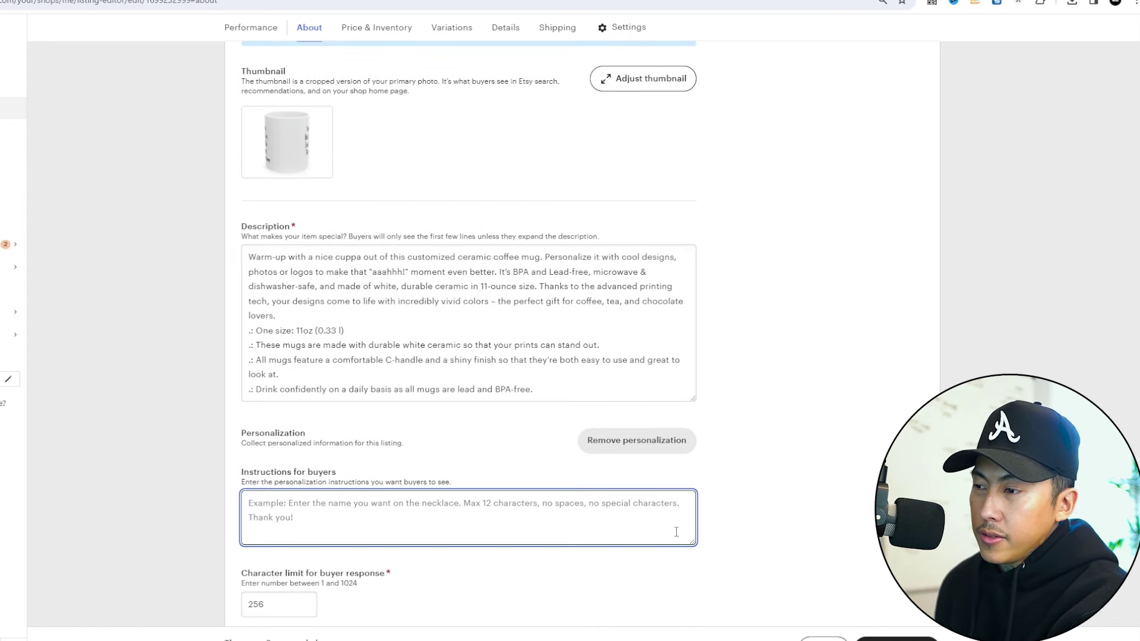
type("Enter the name that you woul")
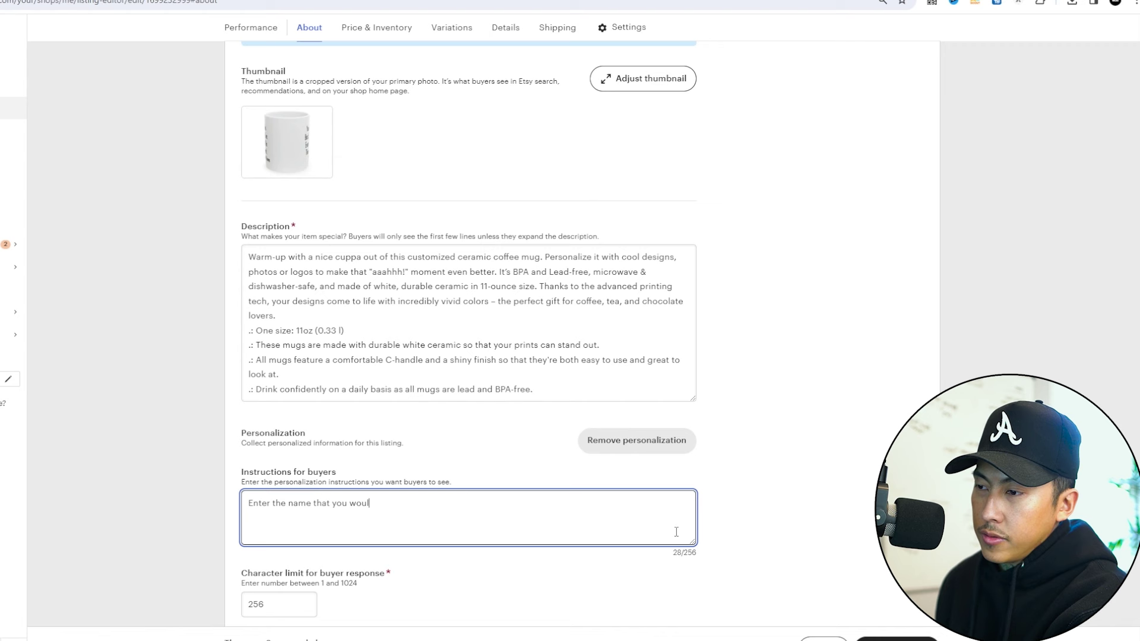
type("d like.")
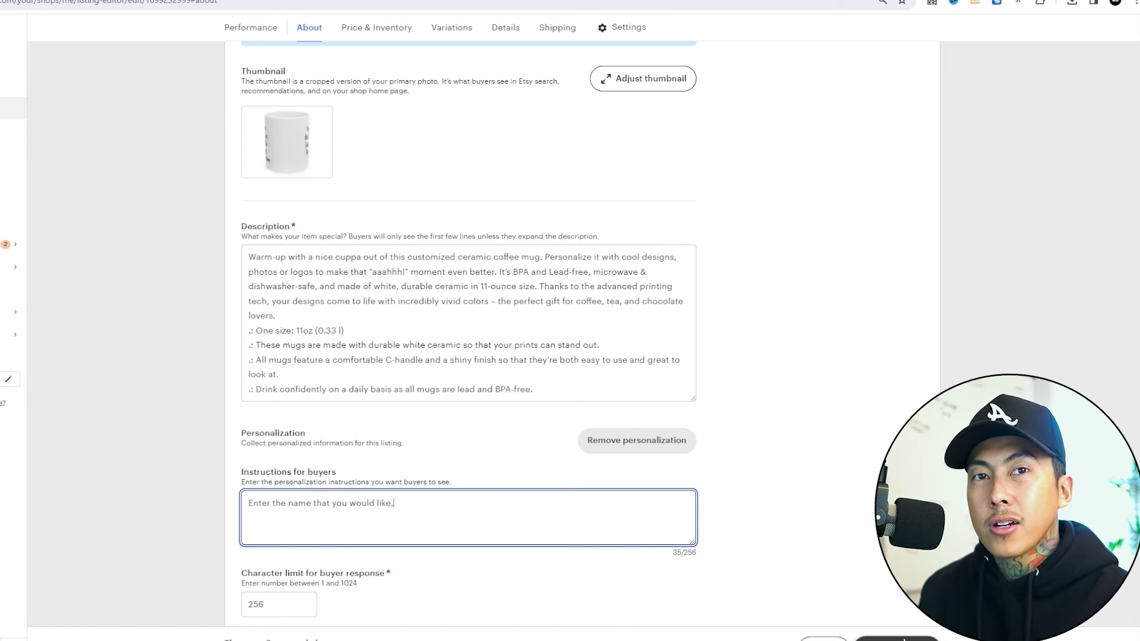
left_click(860, 597)
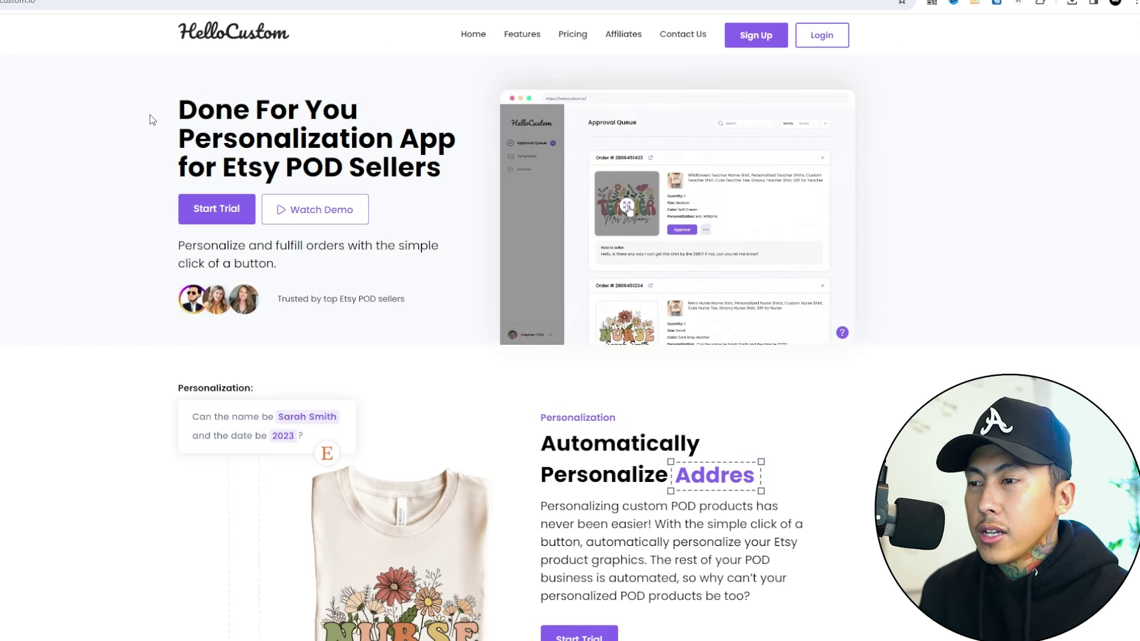
- Go to HelloCustom's Templates page from the left sidebar
scroll(385, 262, "down", 1)
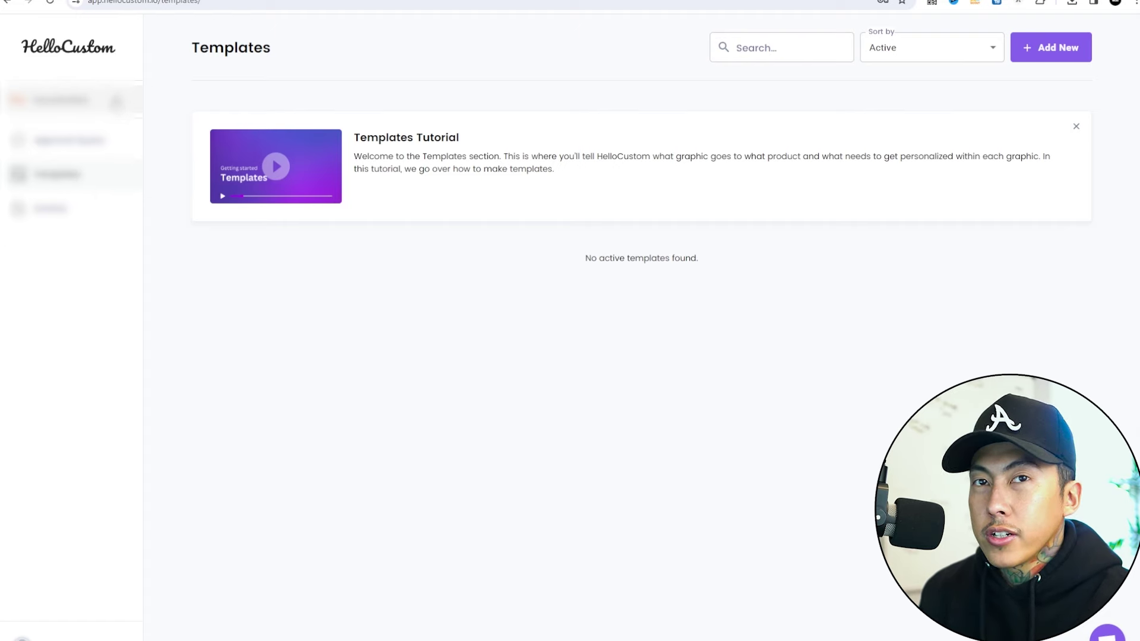
left_click(59, 100)
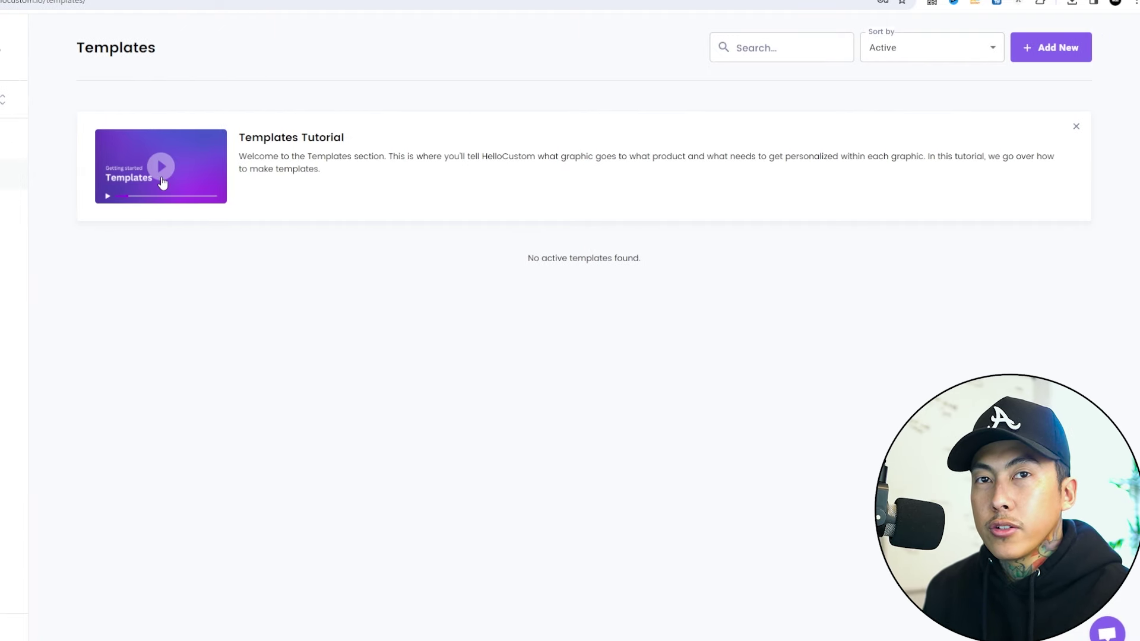
left_click(1061, 49)
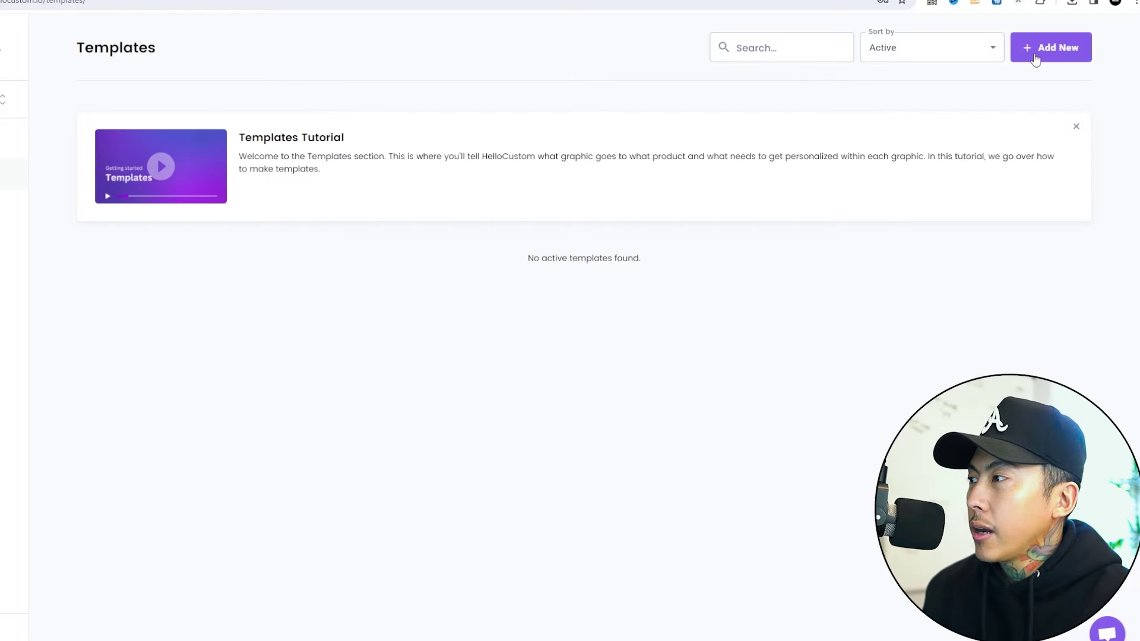
- Create a new template by uploading the mug design as a PDF
left_click(1049, 58)
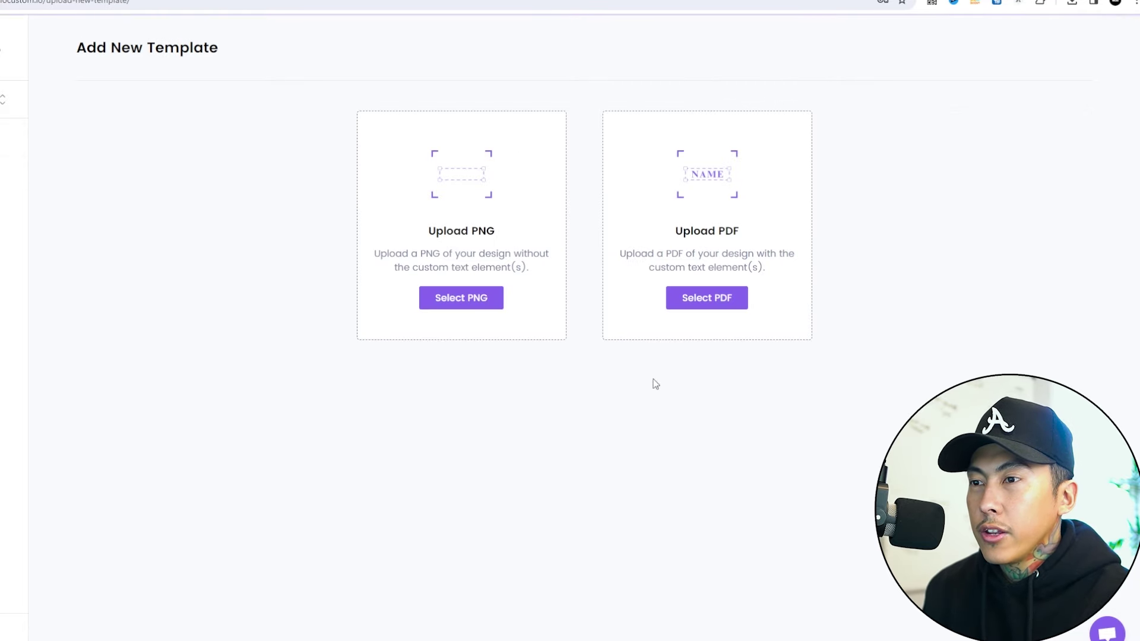
left_click(701, 304)
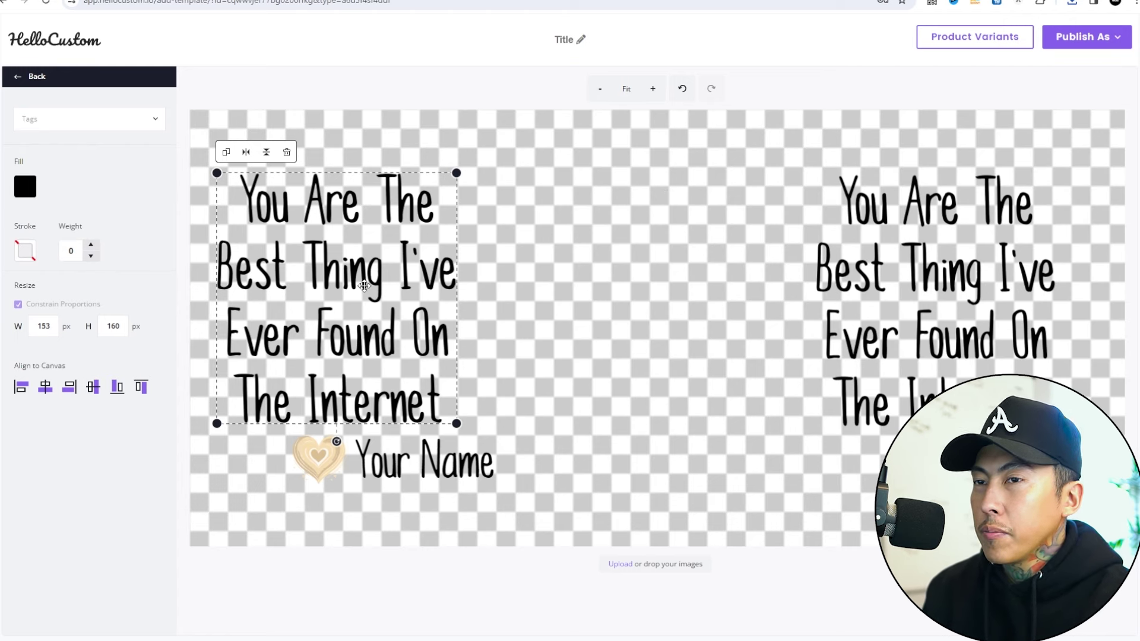
left_click(912, 283)
- Tag the 'Your Name' text with the Name personalization tag
left_click(319, 459)
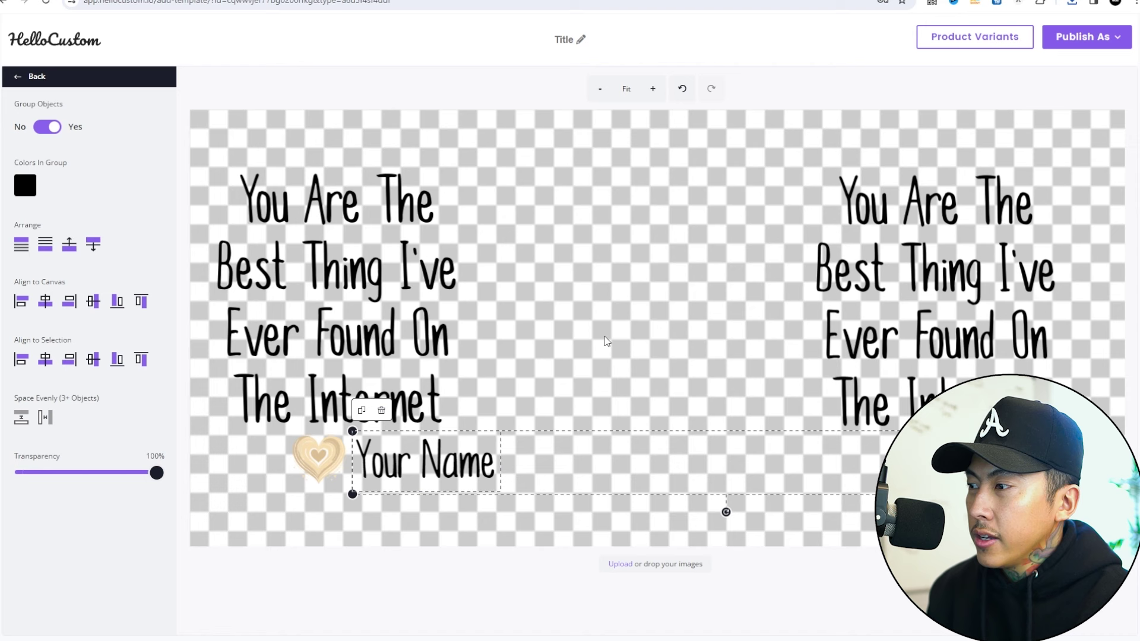
left_click(424, 463)
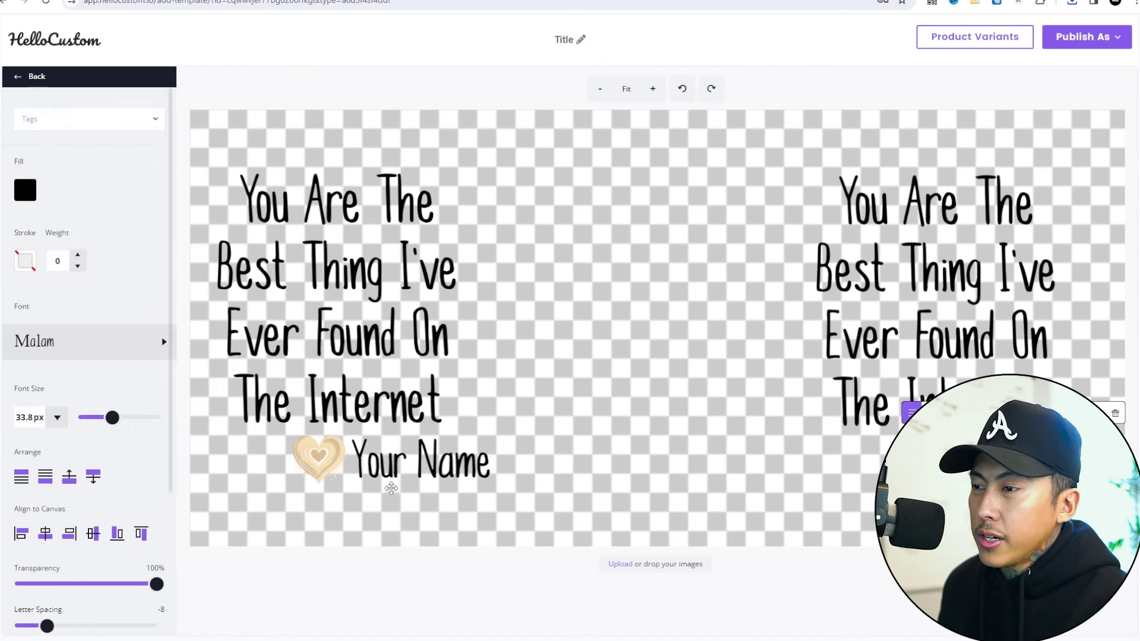
left_click(392, 475)
left_click(127, 122)
left_click(94, 153)
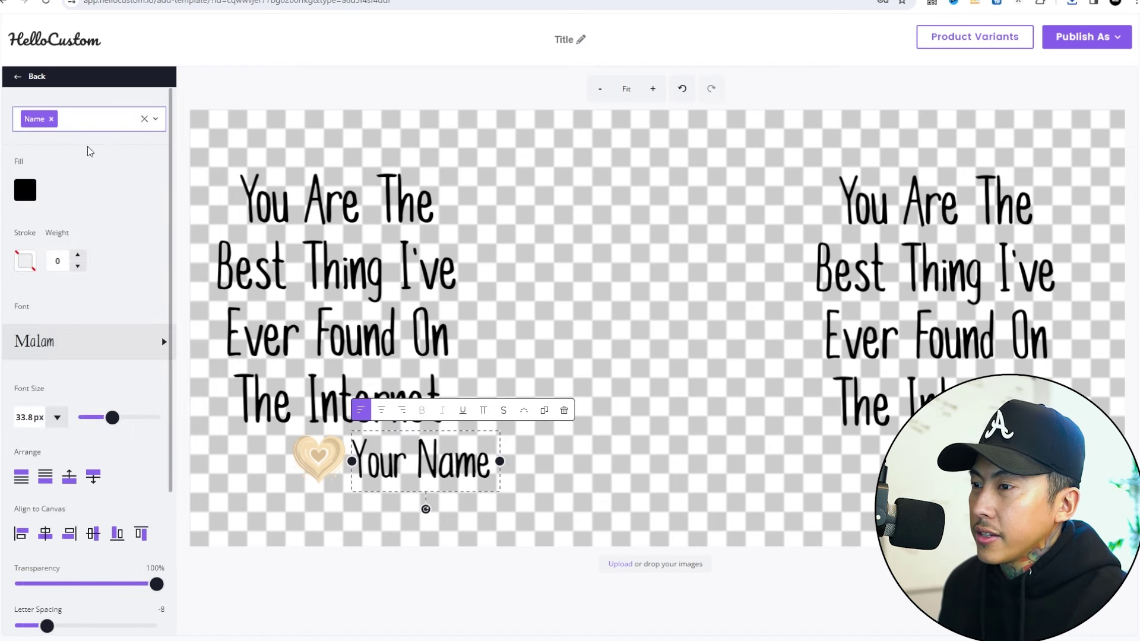
left_click(146, 119)
left_click(145, 121)
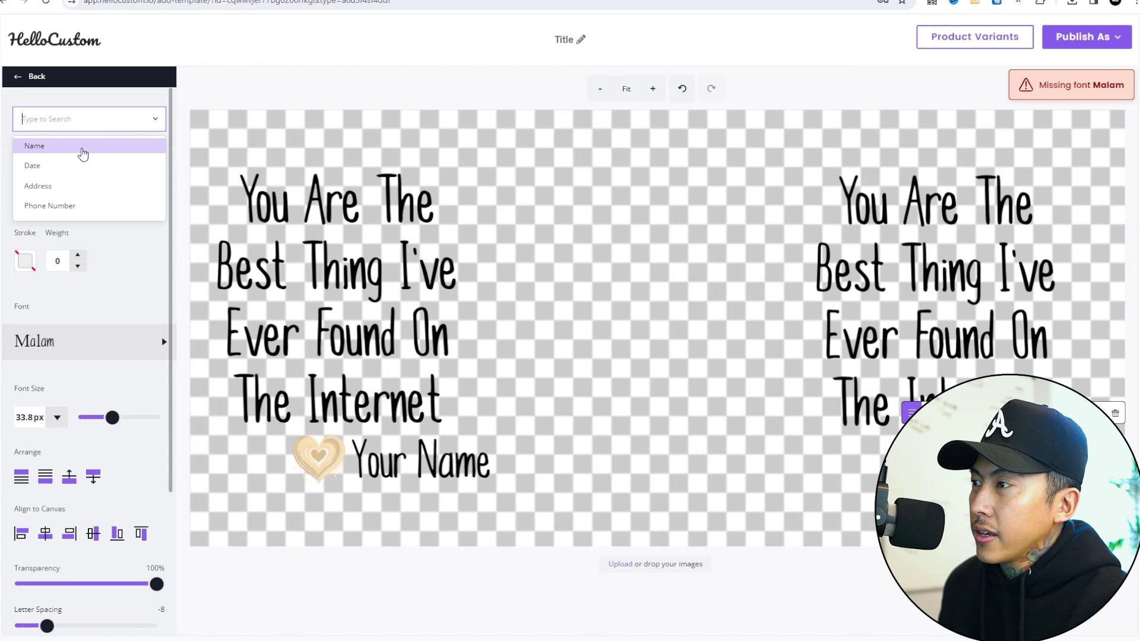
left_click(144, 345)
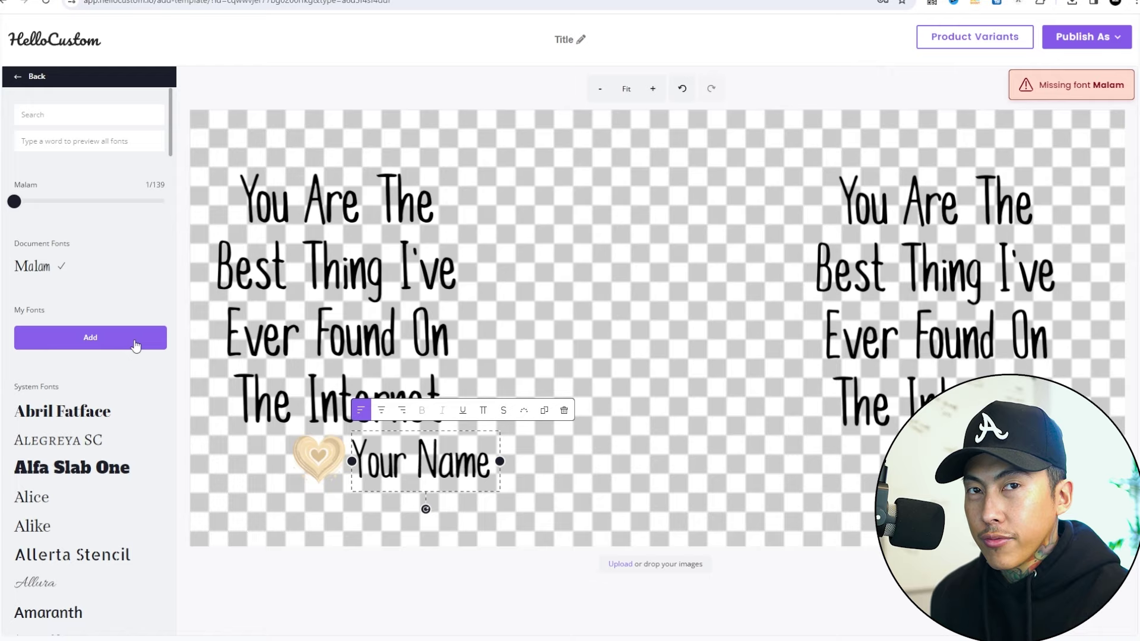
- Upload the Malam font file and apply it to the name text
left_click(136, 345)
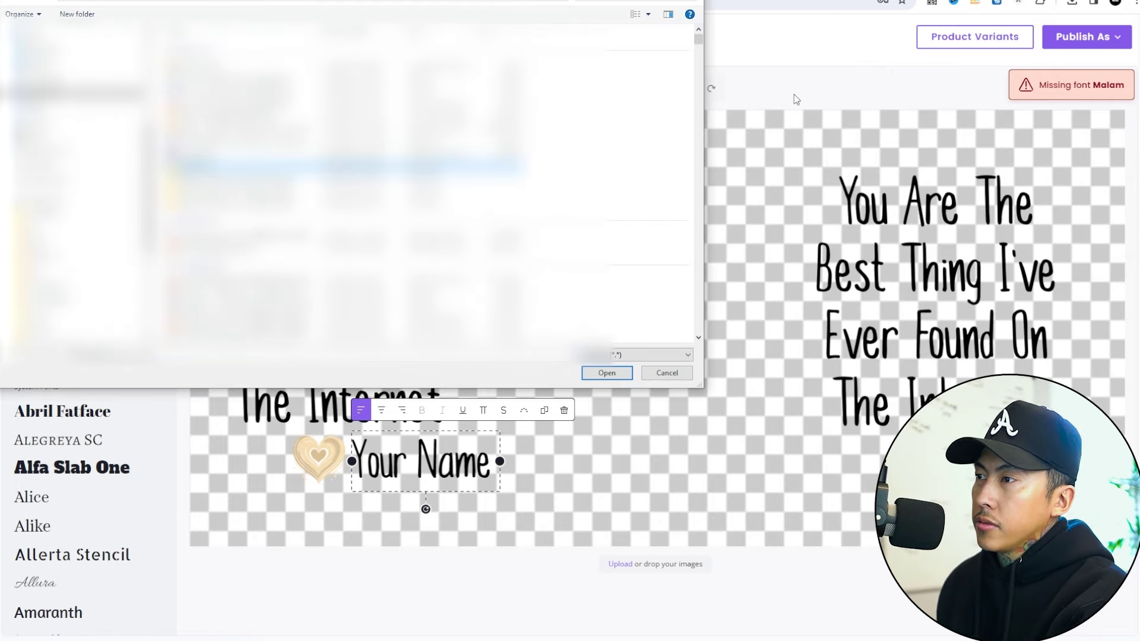
key("Return")
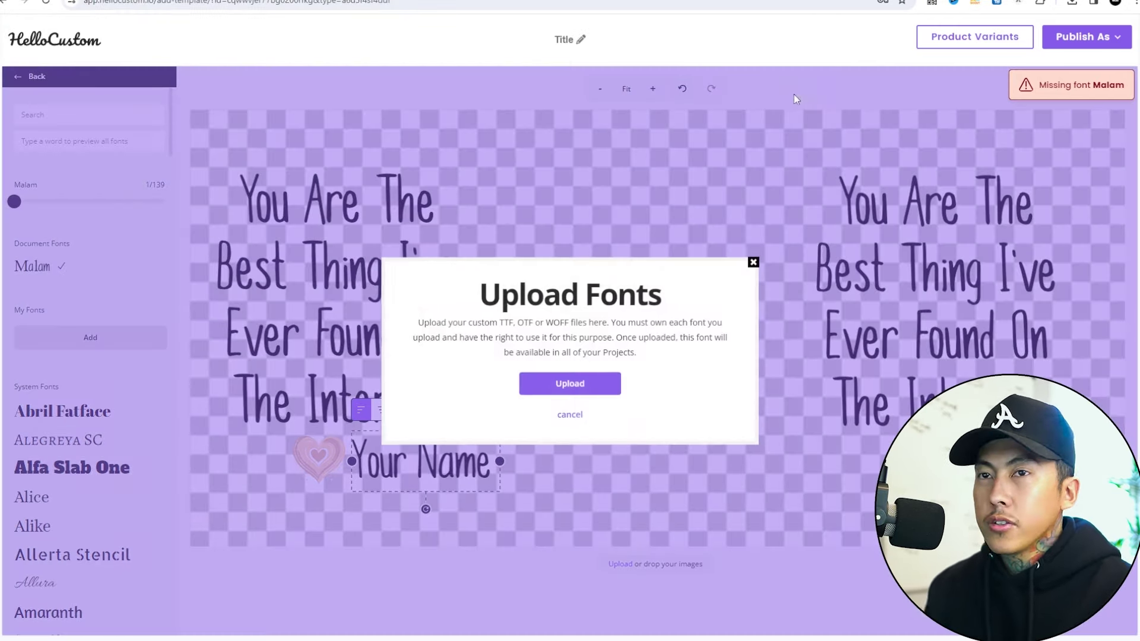
left_click(555, 383)
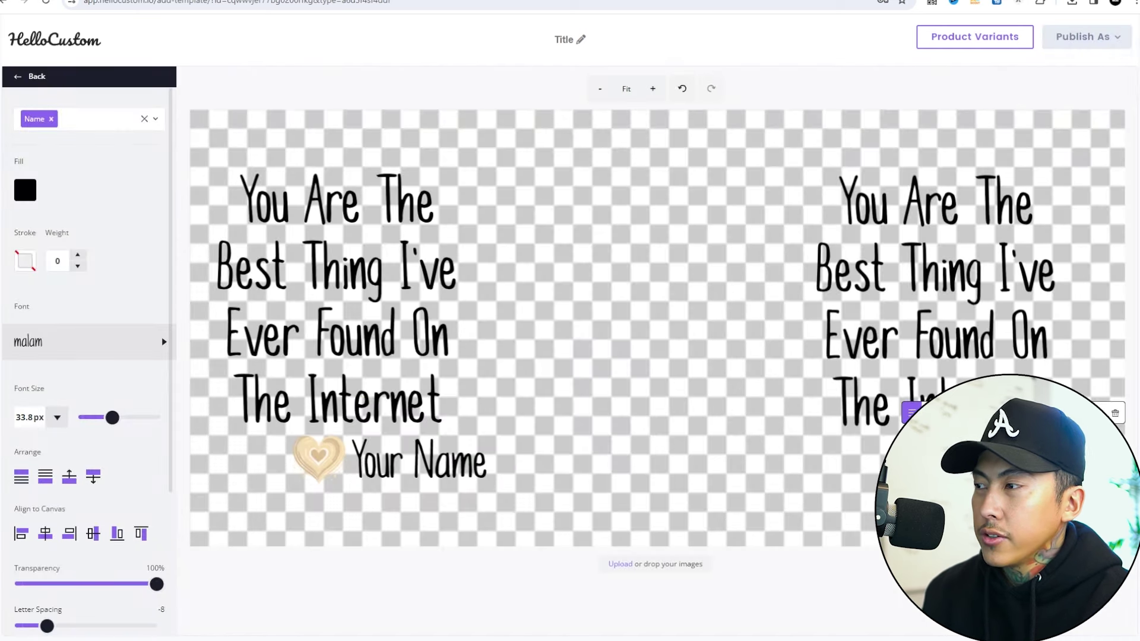
left_click(161, 337)
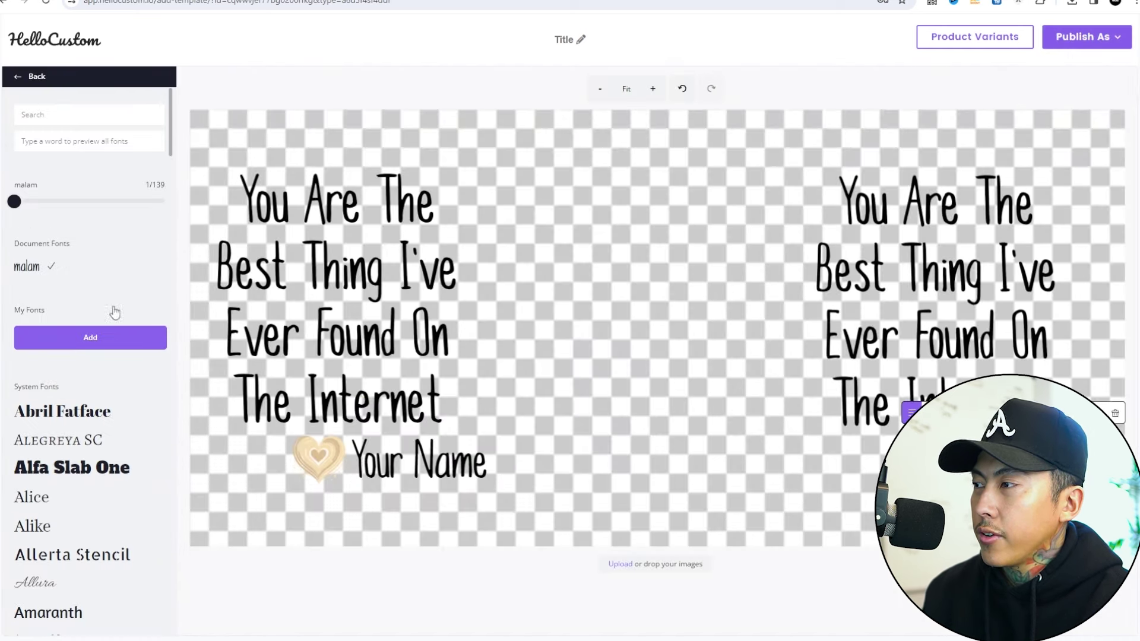
- Select both 'Your Name' texts and set Group Objects to Yes
left_click(427, 461)
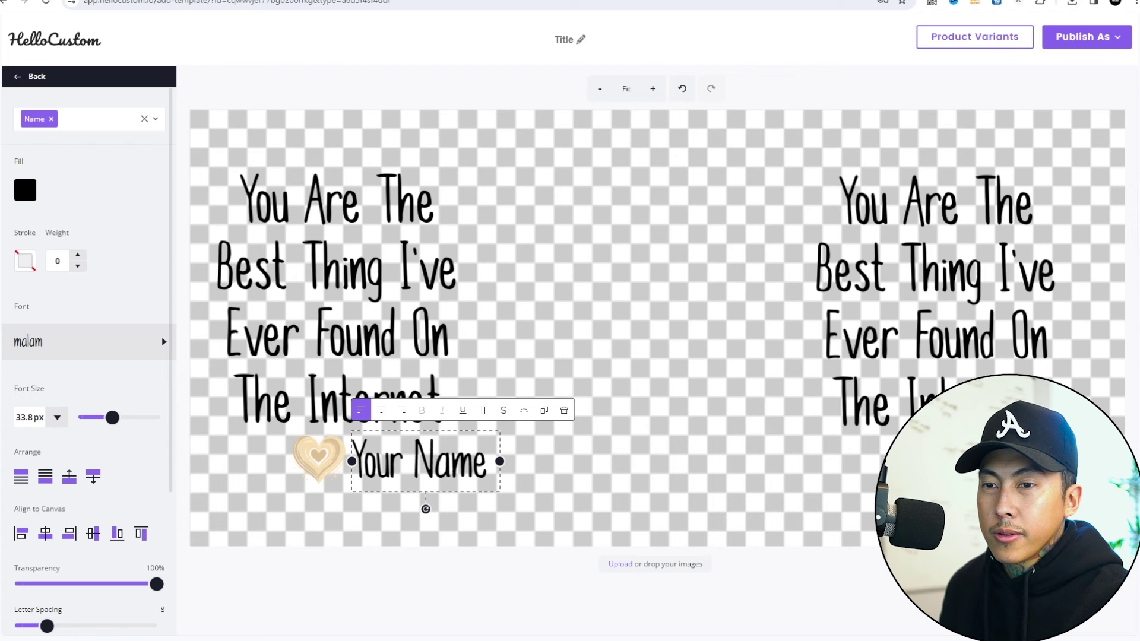
key("ctrl+a")
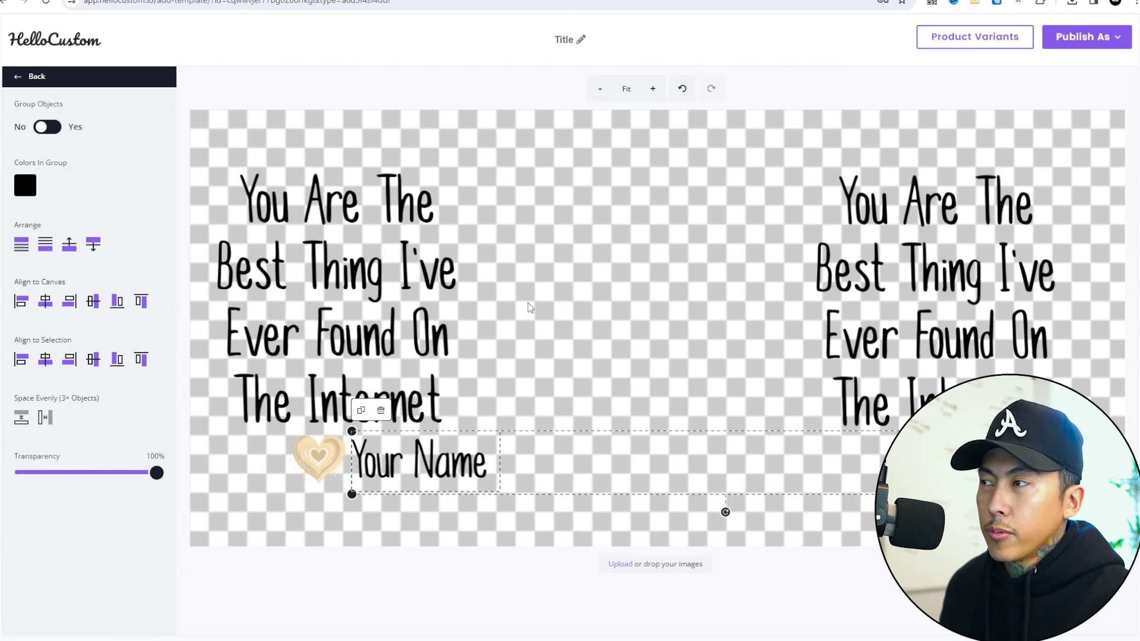
left_click(47, 127)
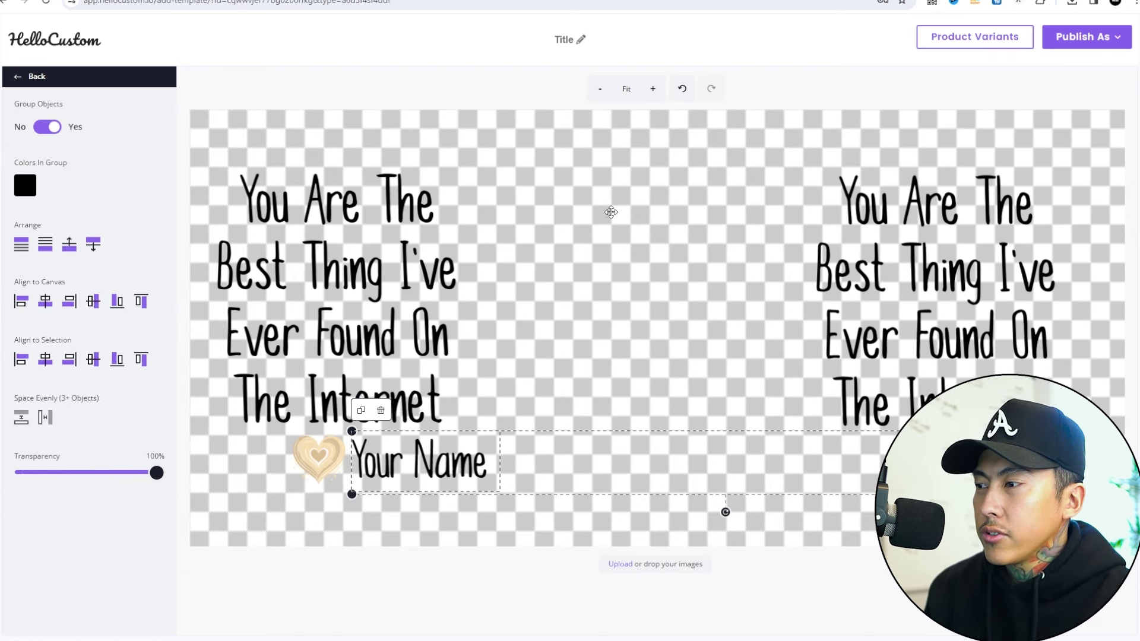
- Title the template 'You Are The Best Thing - Mug'
left_click(1078, 54)
left_click(574, 40)
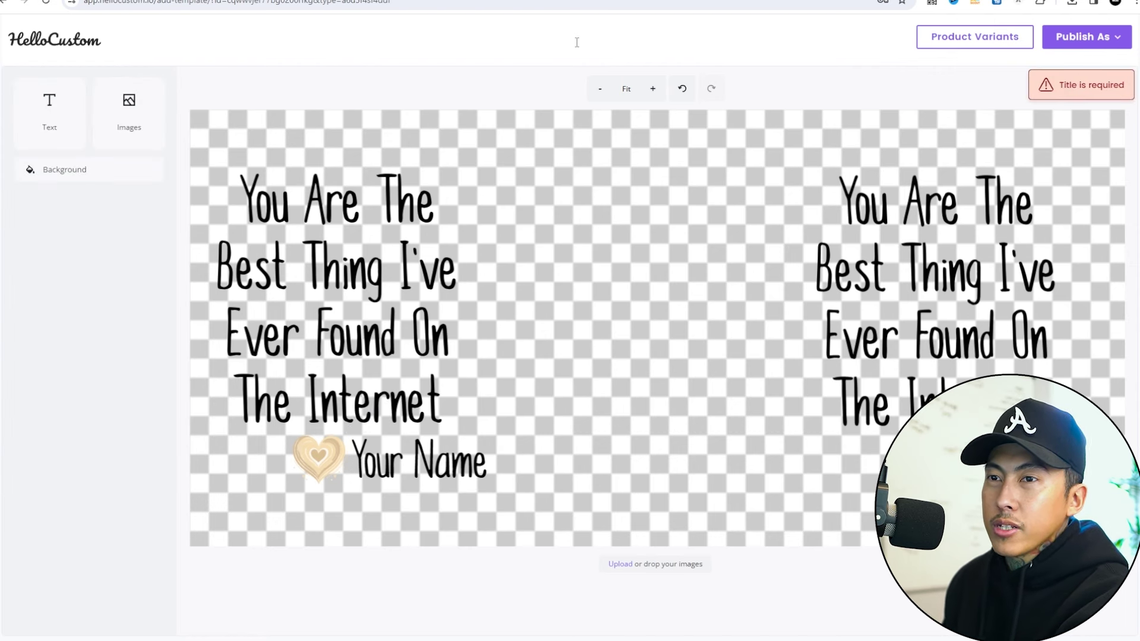
type("You Are The Be")
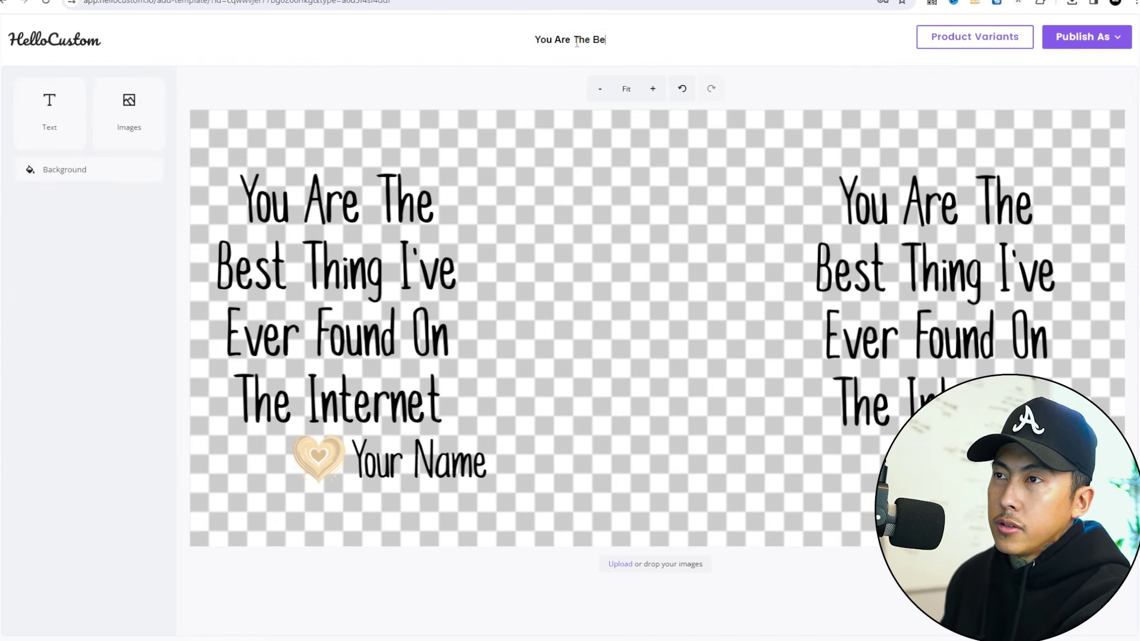
type("st Thing - Mug")
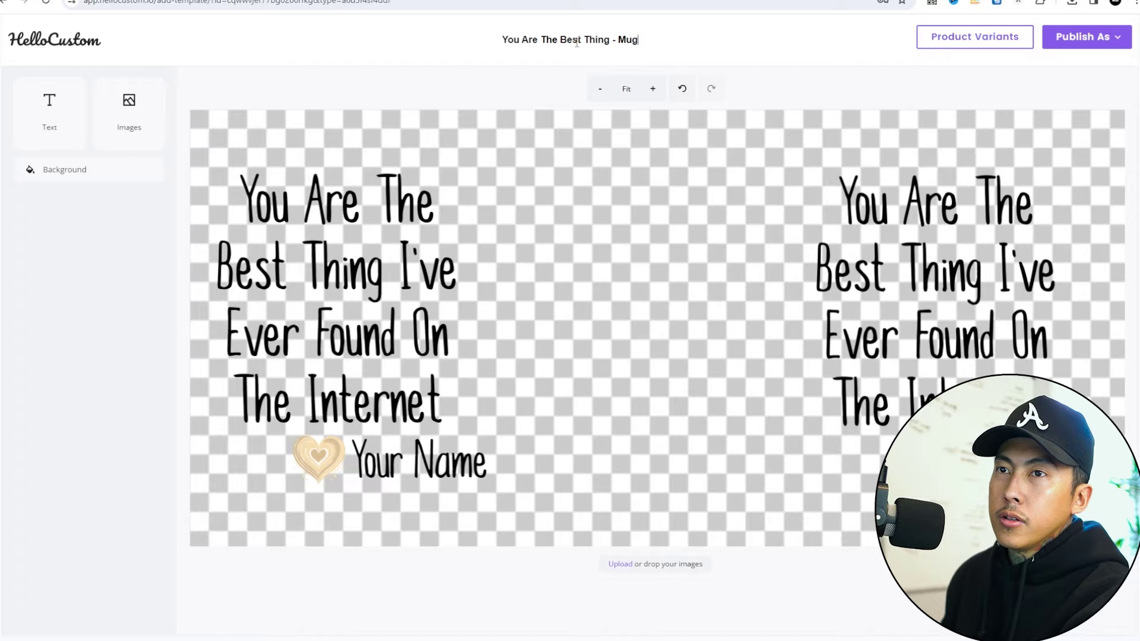
- Link the template to the Ceramic Mug, 11oz listing's variants and update
left_click(946, 40)
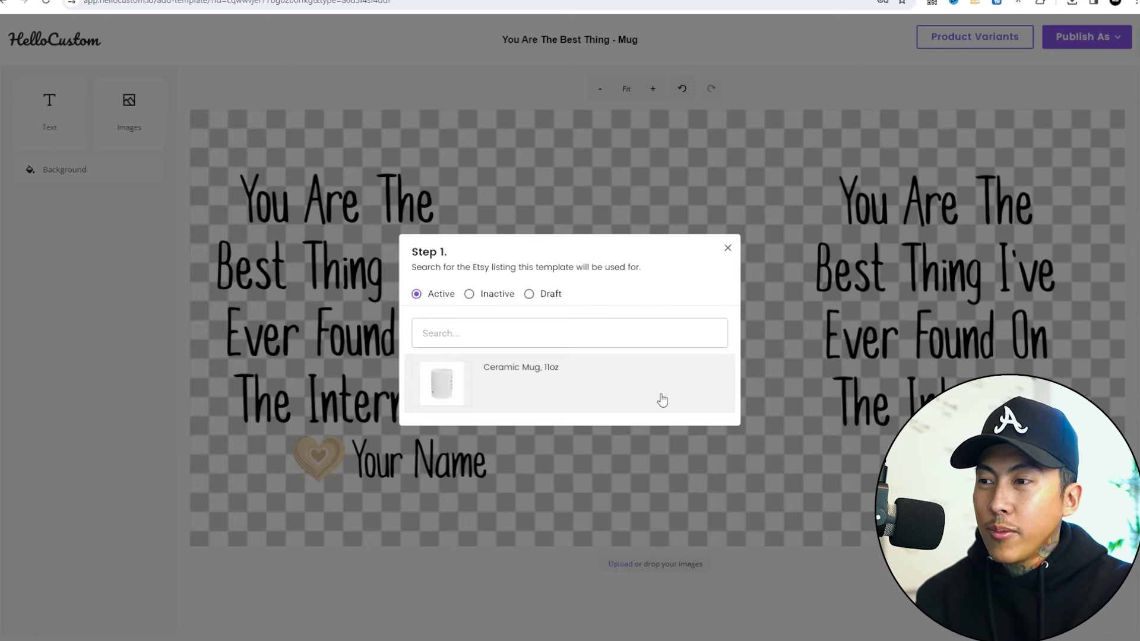
left_click(662, 399)
left_click(709, 402)
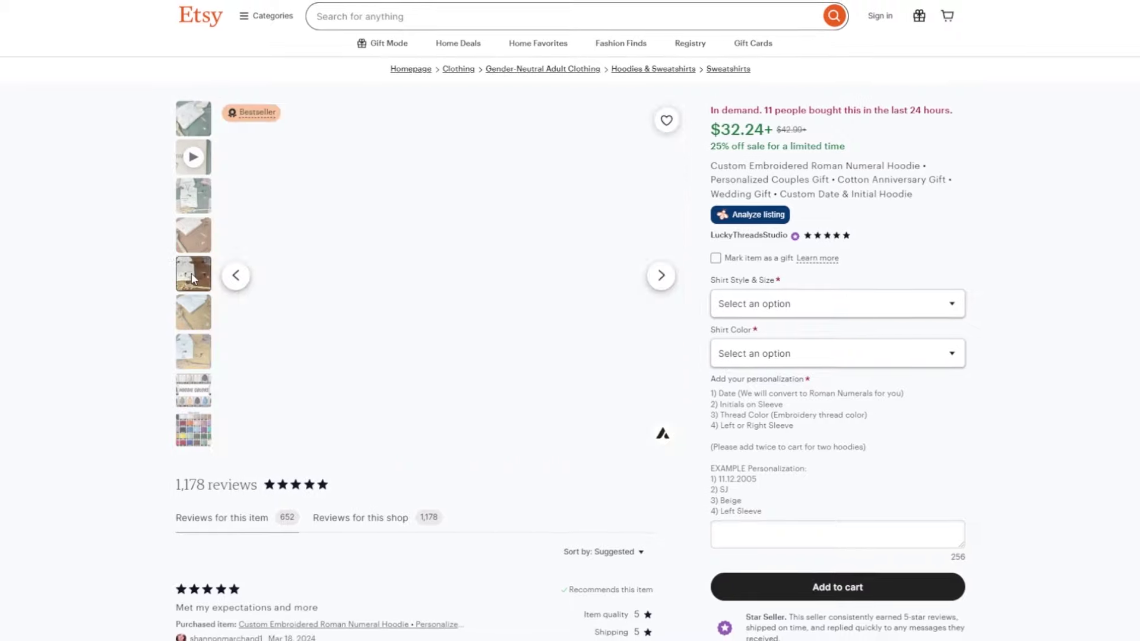
- View the hoodie listing's fifth photo showing the white and brown hoodie
left_click(191, 272)
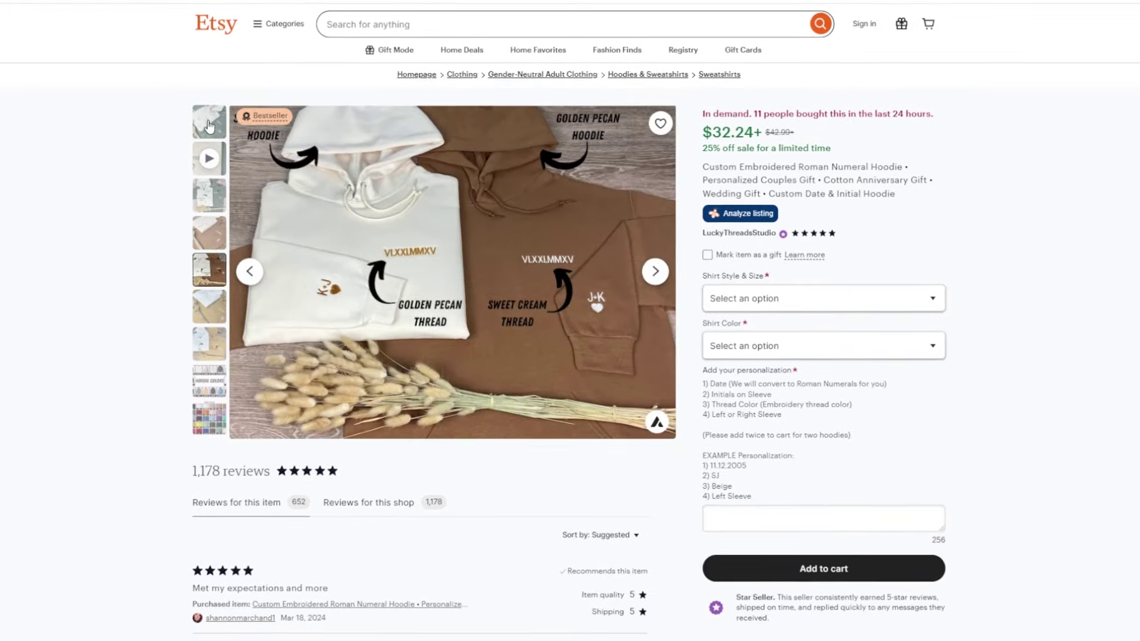